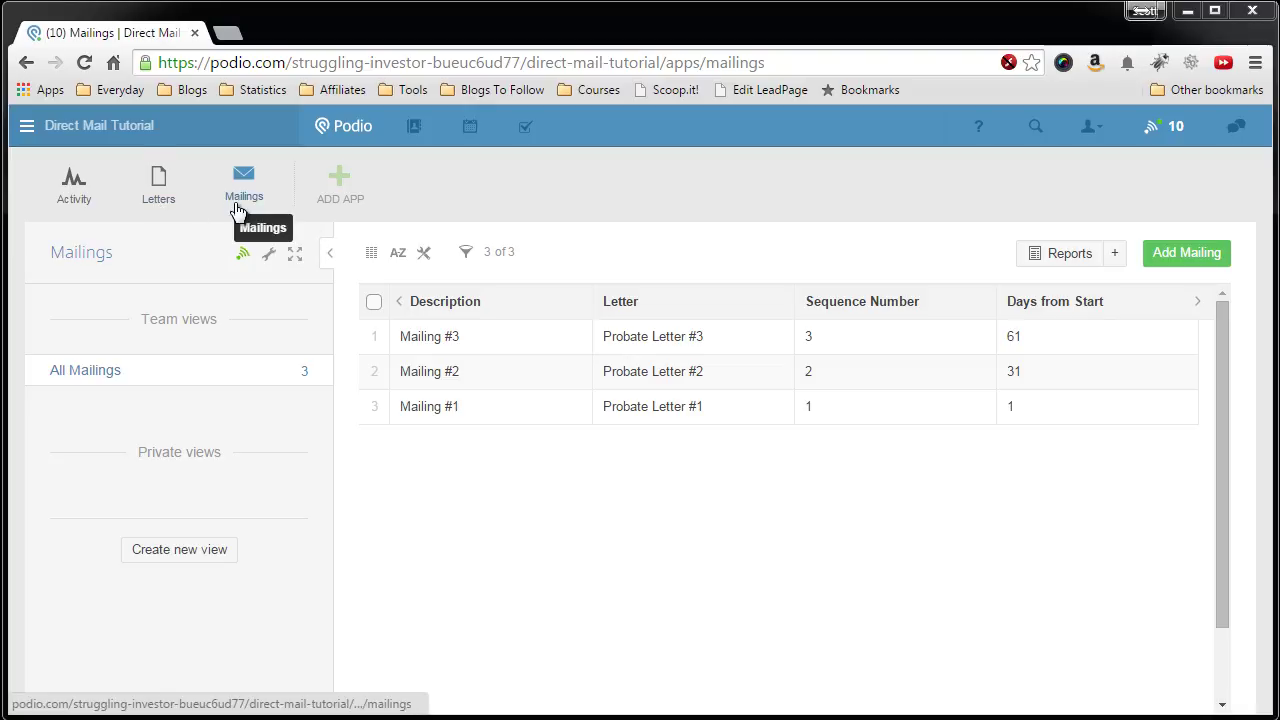
# - Start a custom app named Templates with the item name Template
pyautogui.click(340, 200)
pyautogui.click(447, 331)
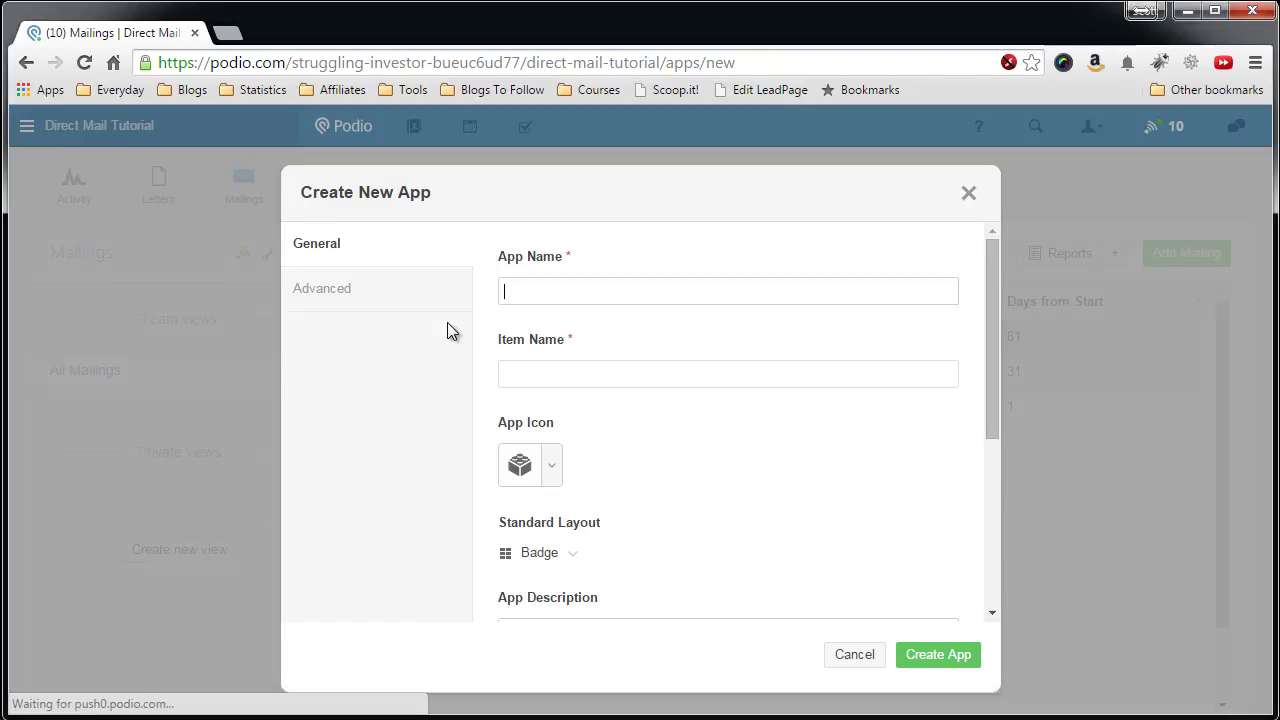
pyautogui.write('TEn')
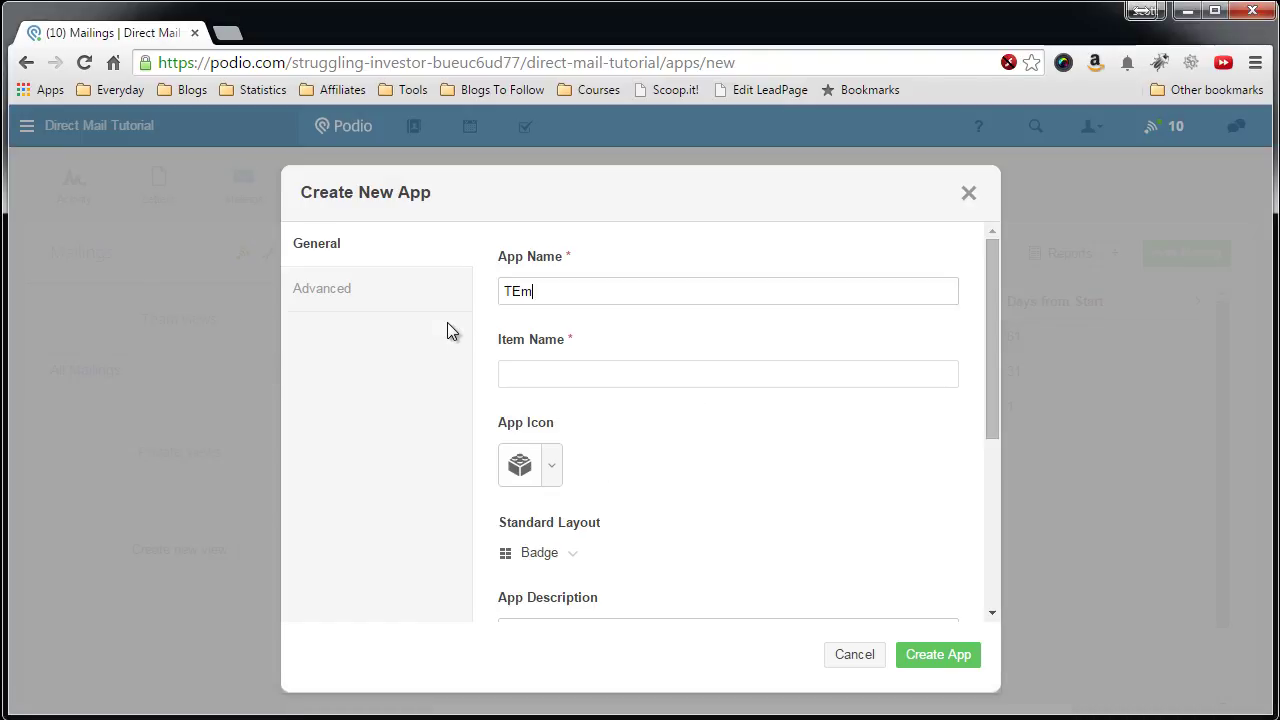
pyautogui.press('BackSpace')
pyautogui.press('BackSpace')
pyautogui.write('emplates')
pyautogui.click(555, 380)
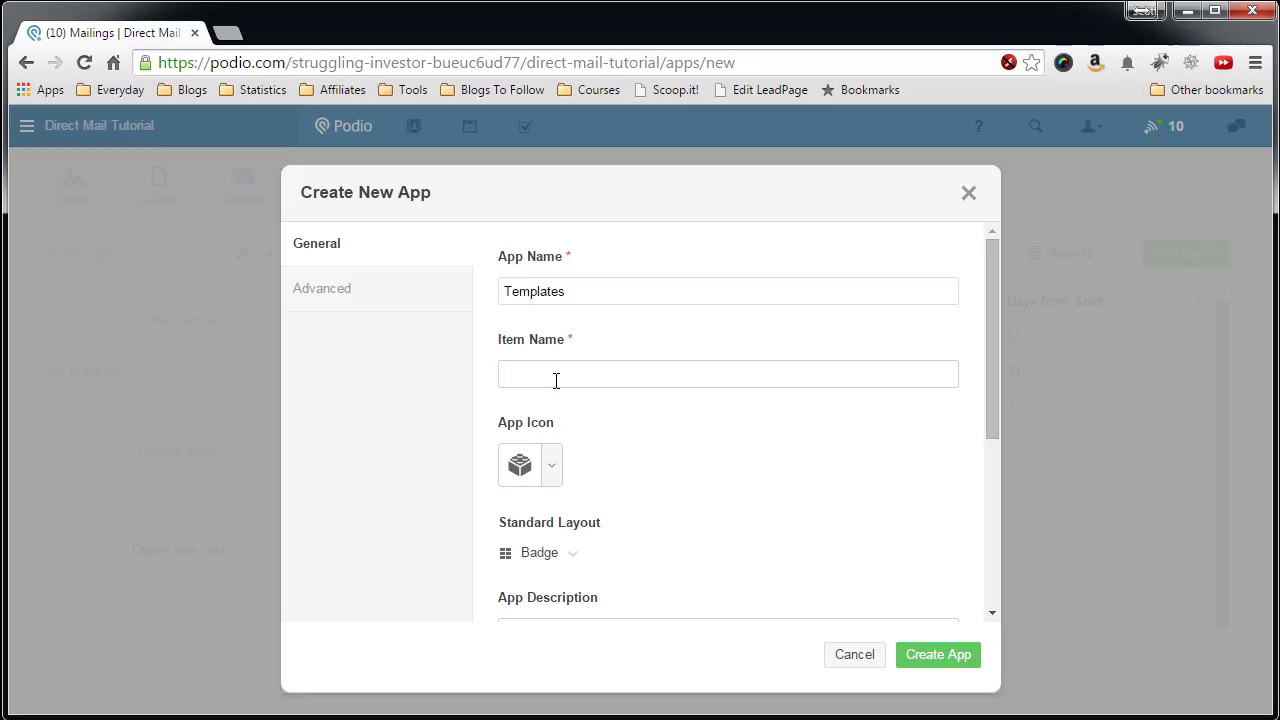
pyautogui.write('Template')
# - Give the app the layout icon and Table standard layout, then create it
pyautogui.click(553, 482)
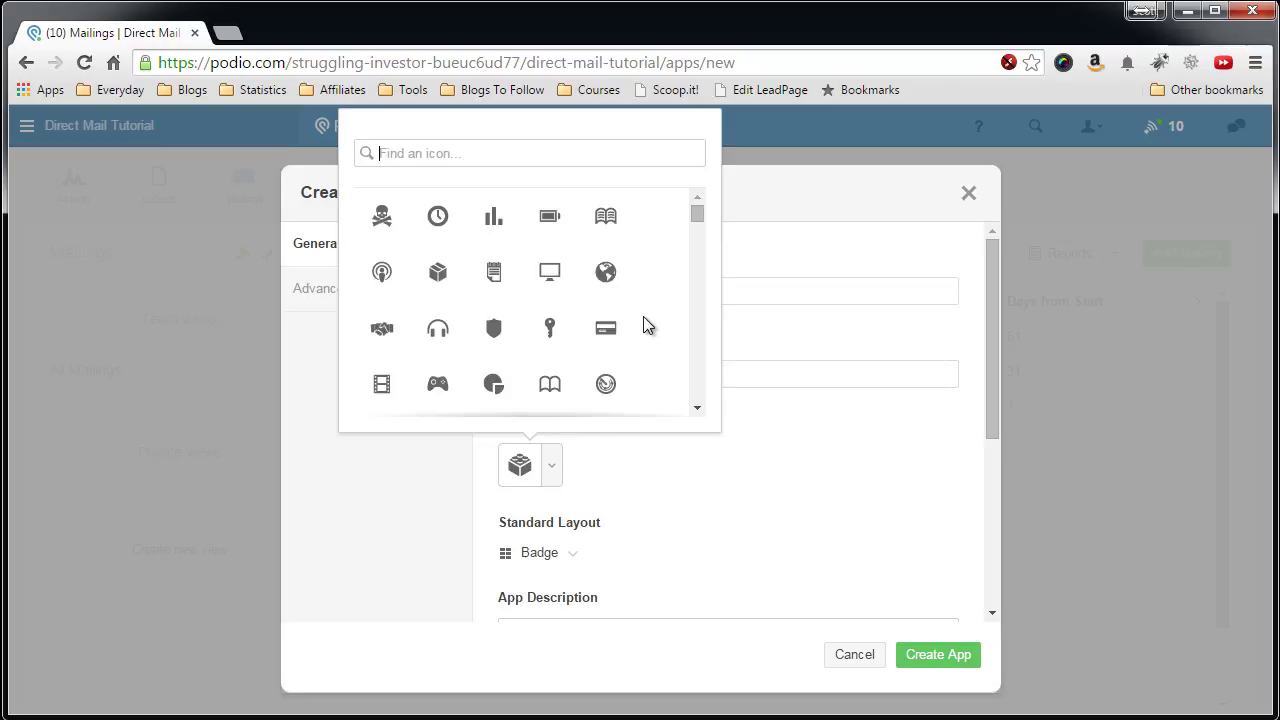
pyautogui.scroll(-3, 699, 343)
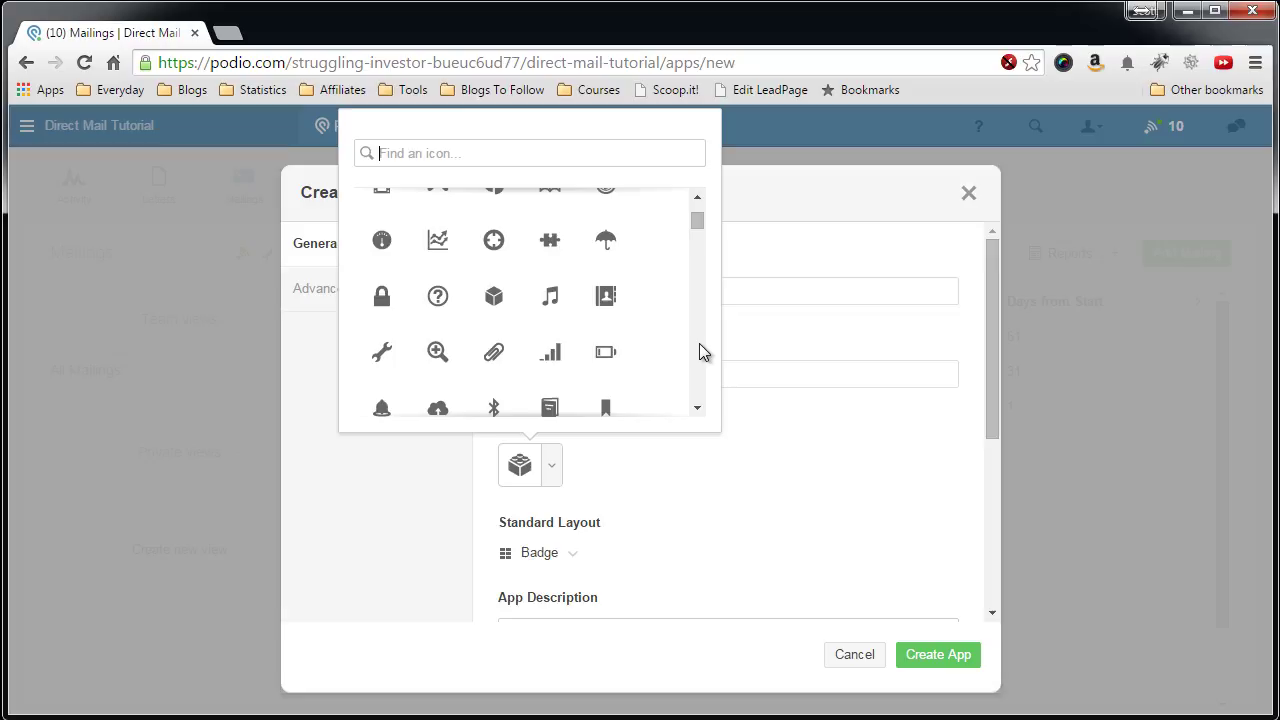
pyautogui.scroll(-5, 699, 343)
pyautogui.scroll(-2, 699, 343)
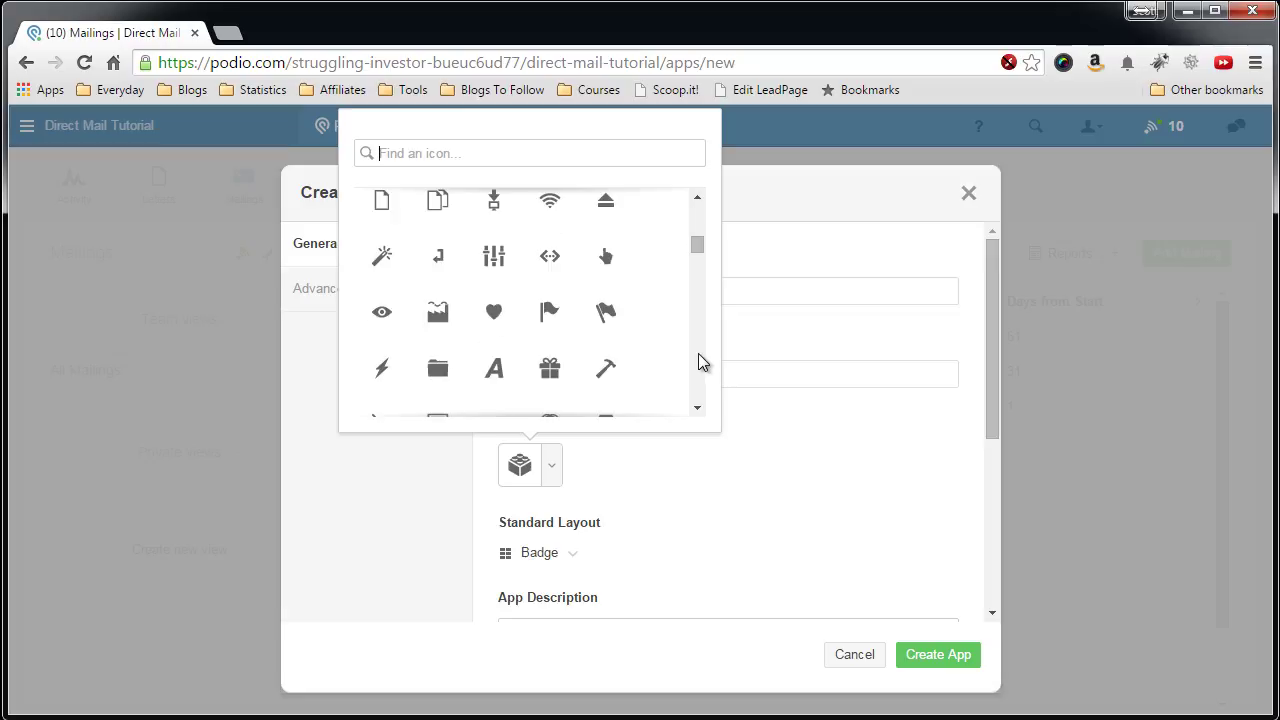
pyautogui.scroll(-4, 697, 414)
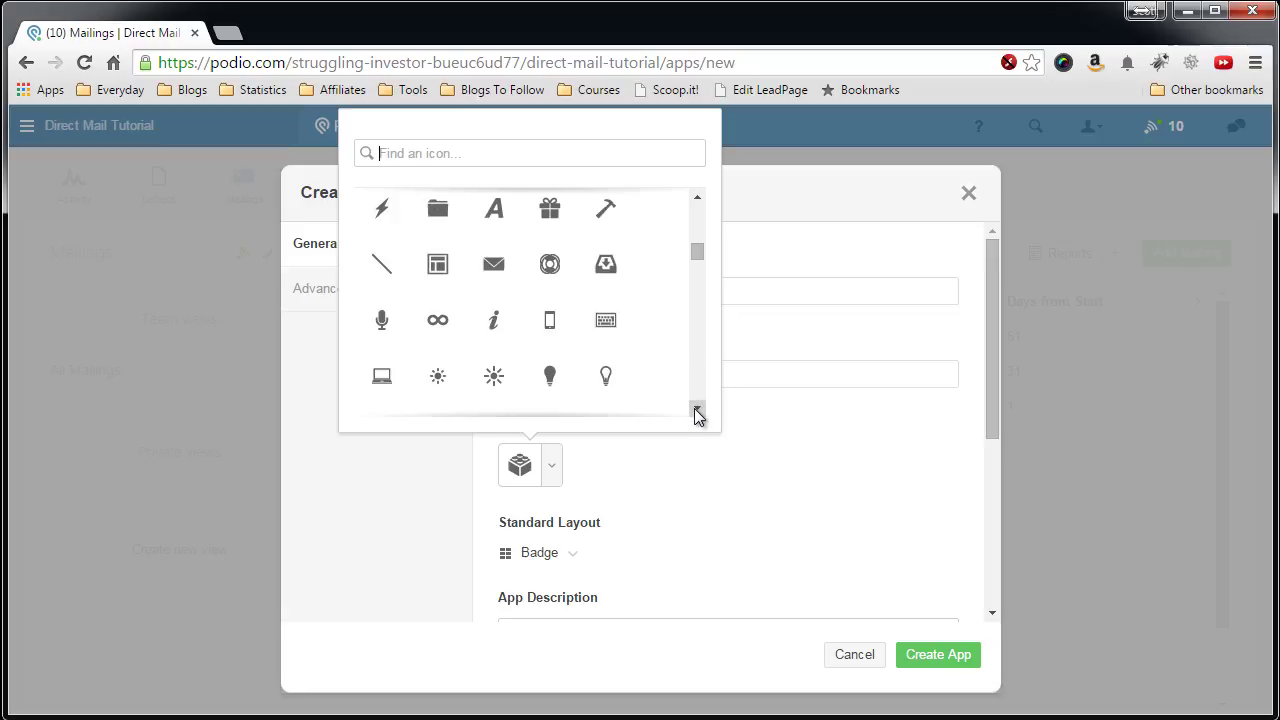
pyautogui.click(437, 266)
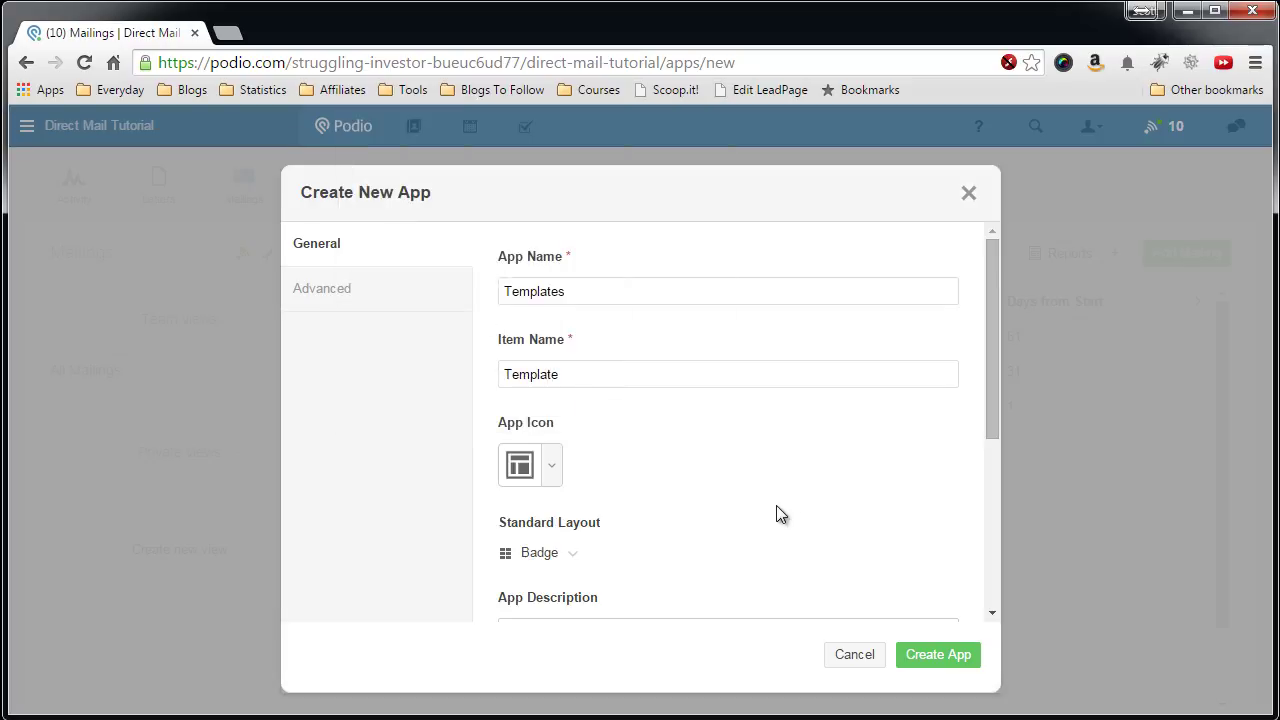
pyautogui.click(577, 557)
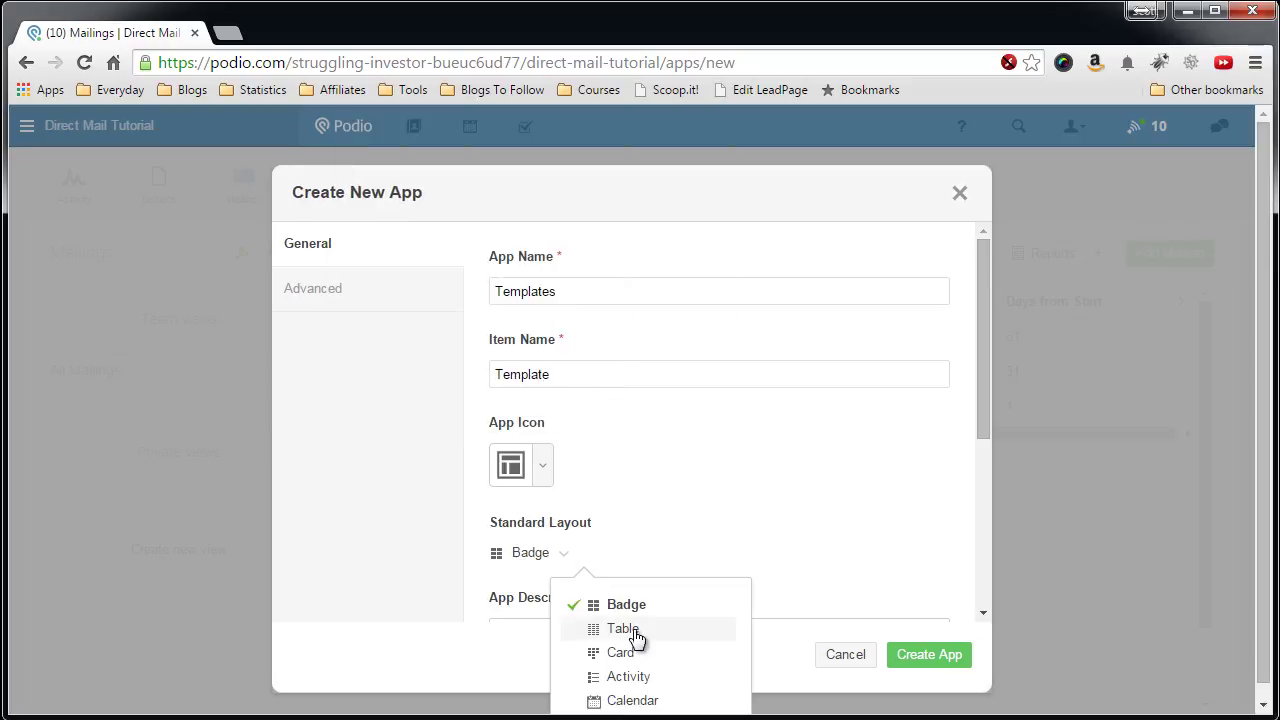
pyautogui.click(636, 630)
pyautogui.scroll(-3, 800, 537)
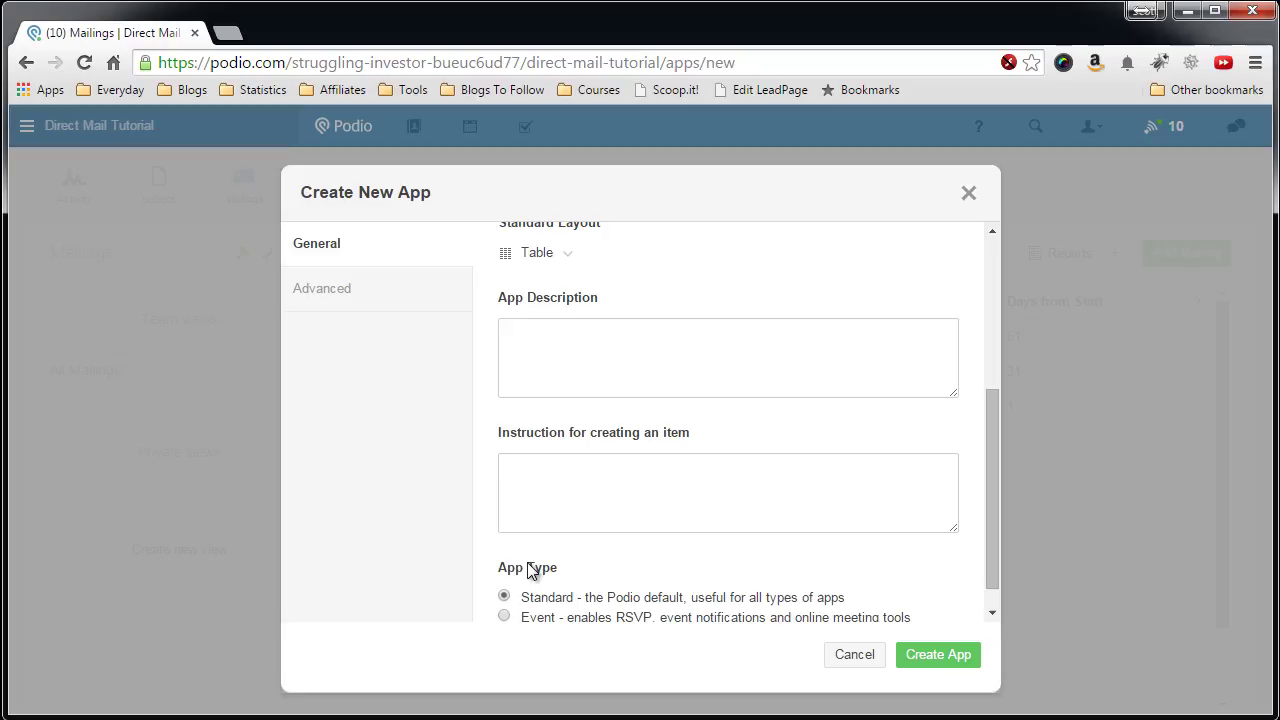
pyautogui.click(941, 659)
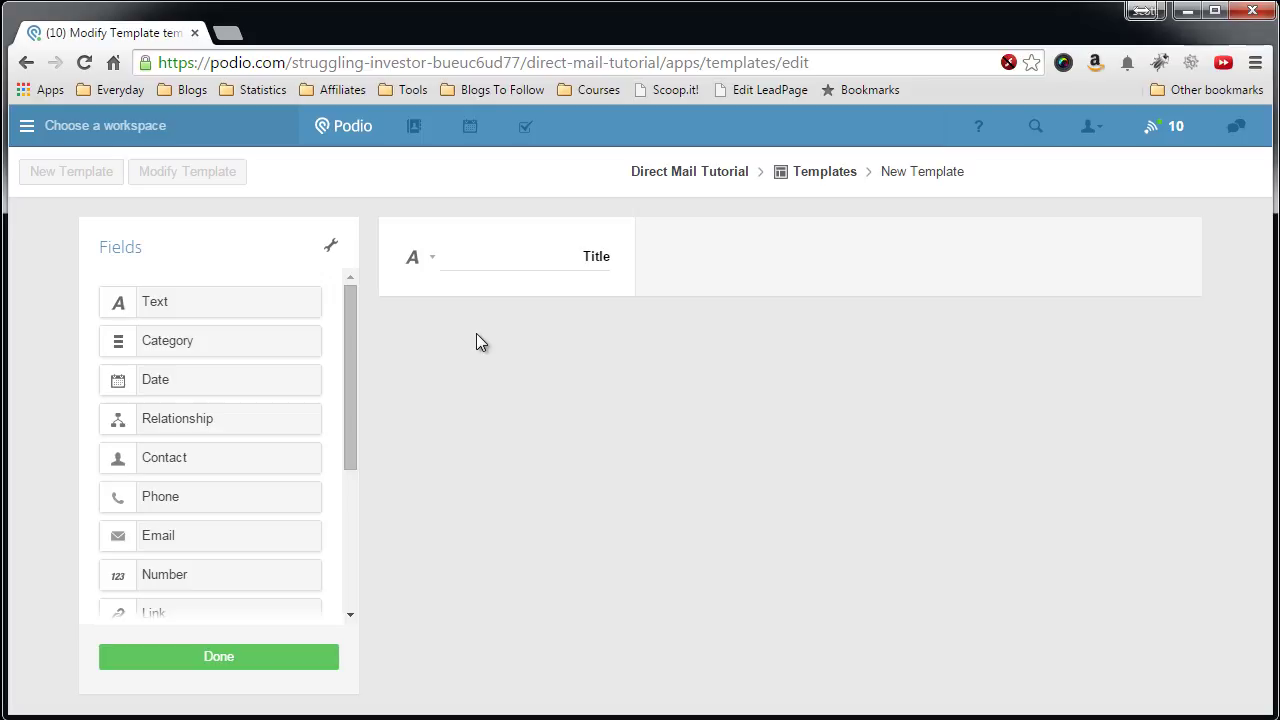
# - Rename the default Title text field to Name and review its settings
pyautogui.doubleClick(586, 262)
pyautogui.write('Name')
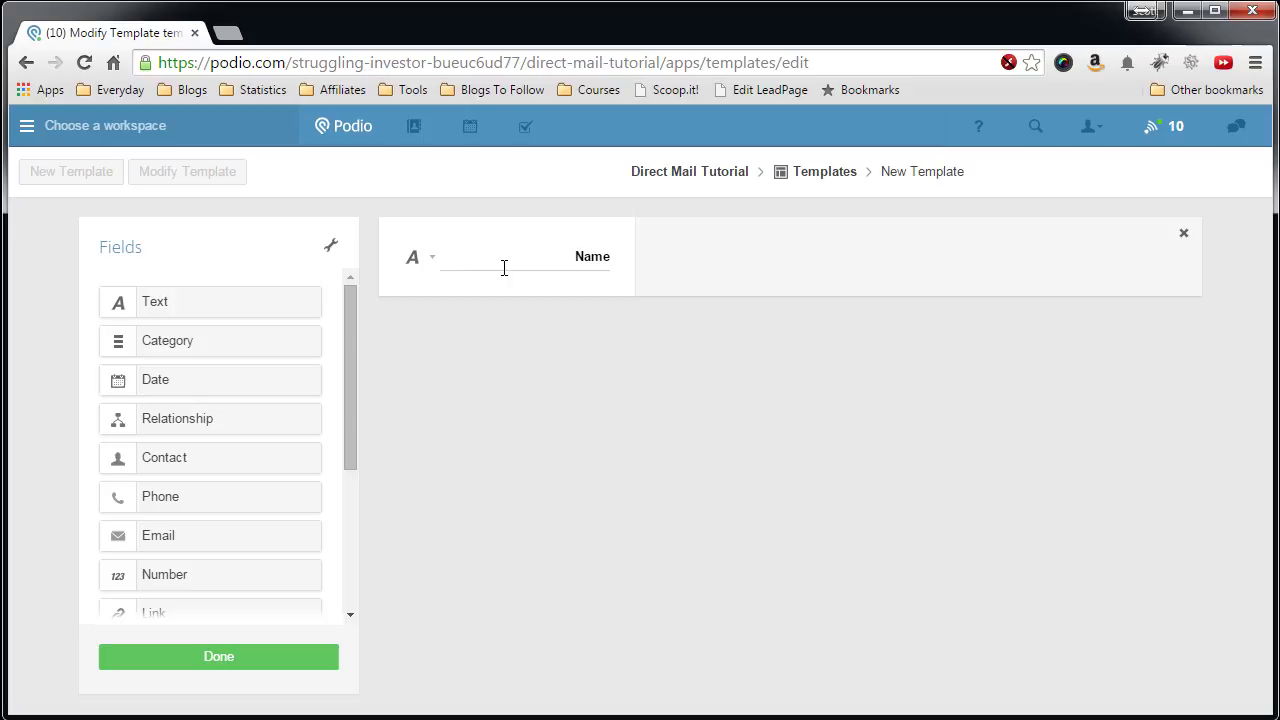
pyautogui.click(433, 258)
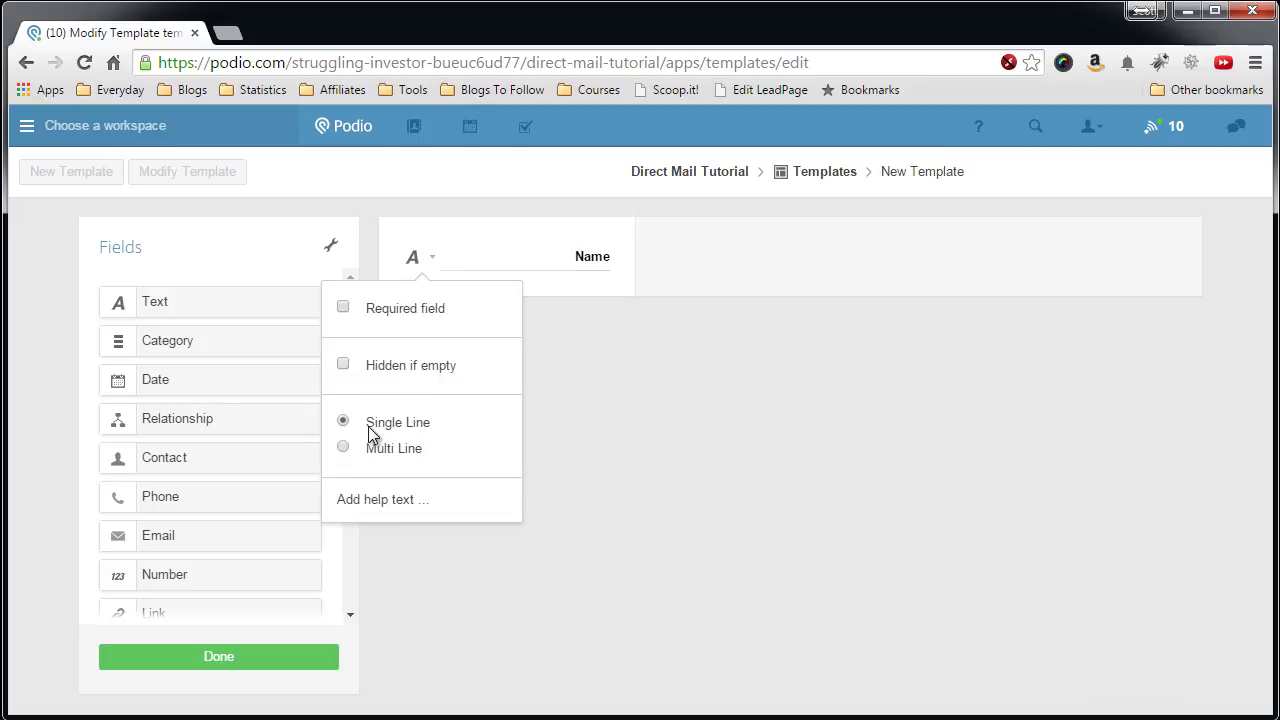
pyautogui.click(600, 387)
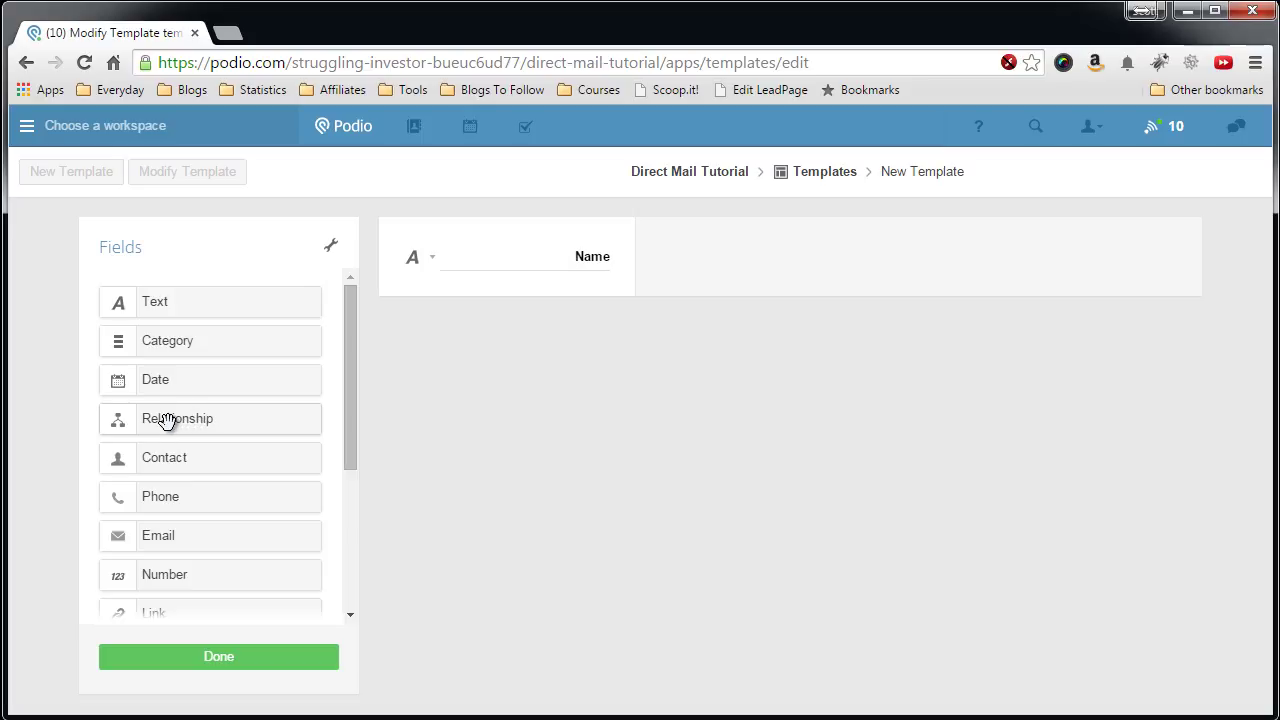
# - Add a relationship field referencing the Mailings app and label it Mailings
pyautogui.moveTo(167, 421); pyautogui.dragTo(450, 356)
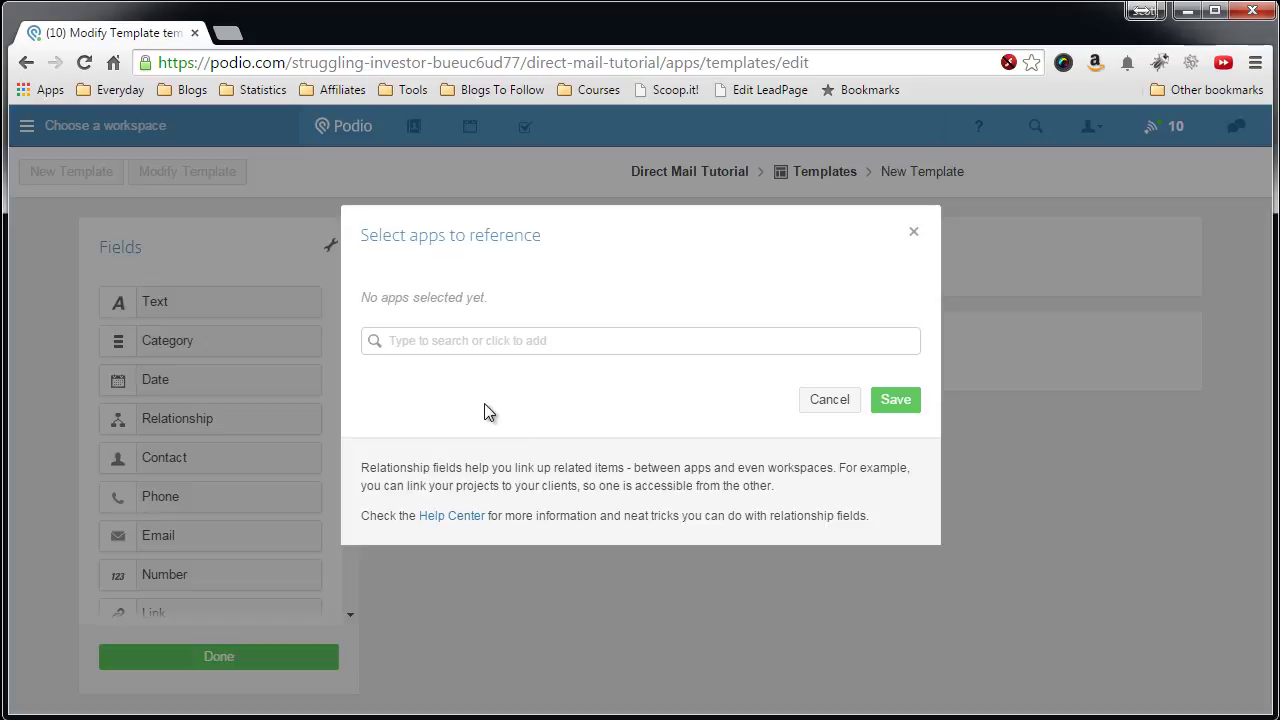
pyautogui.click(506, 343)
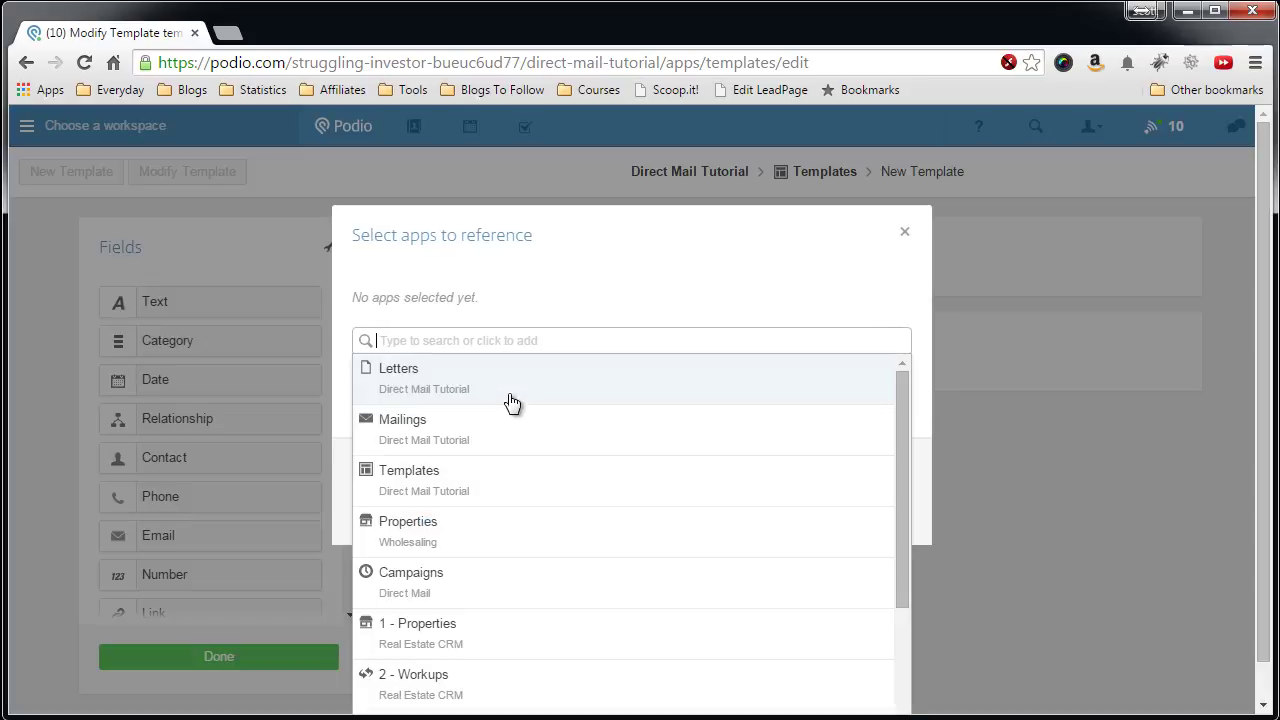
pyautogui.click(428, 440)
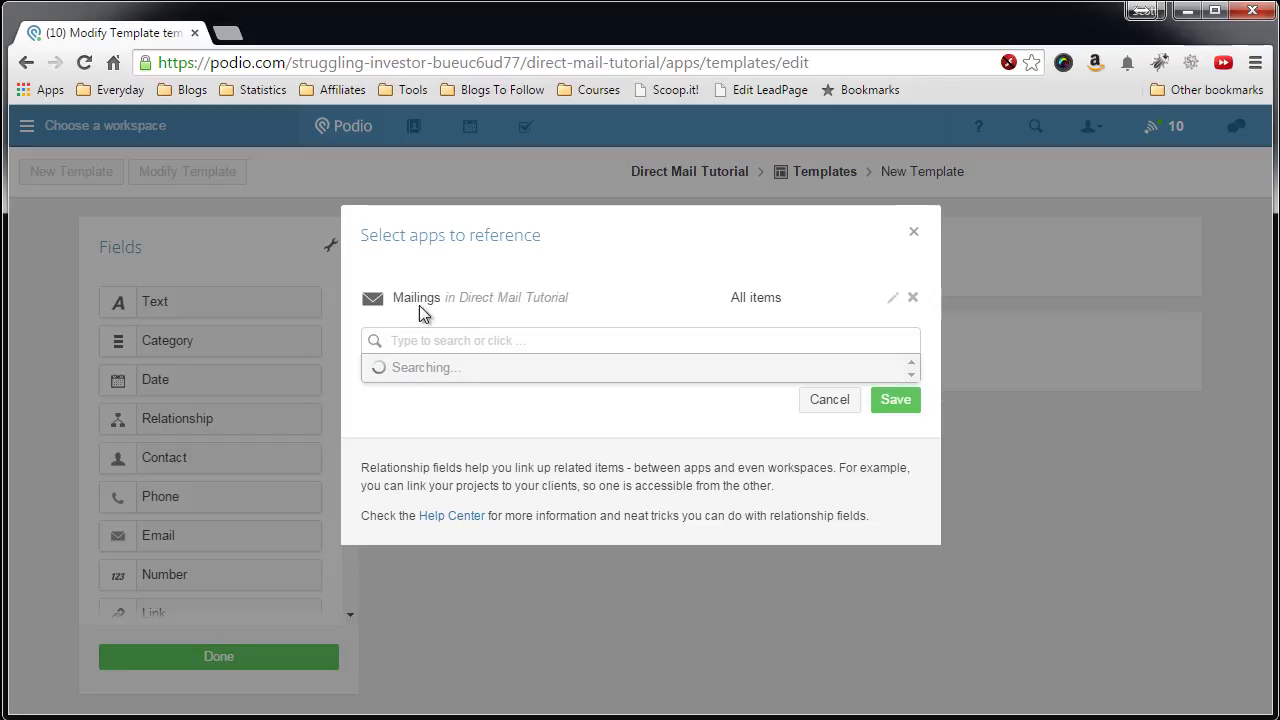
pyautogui.click(893, 403)
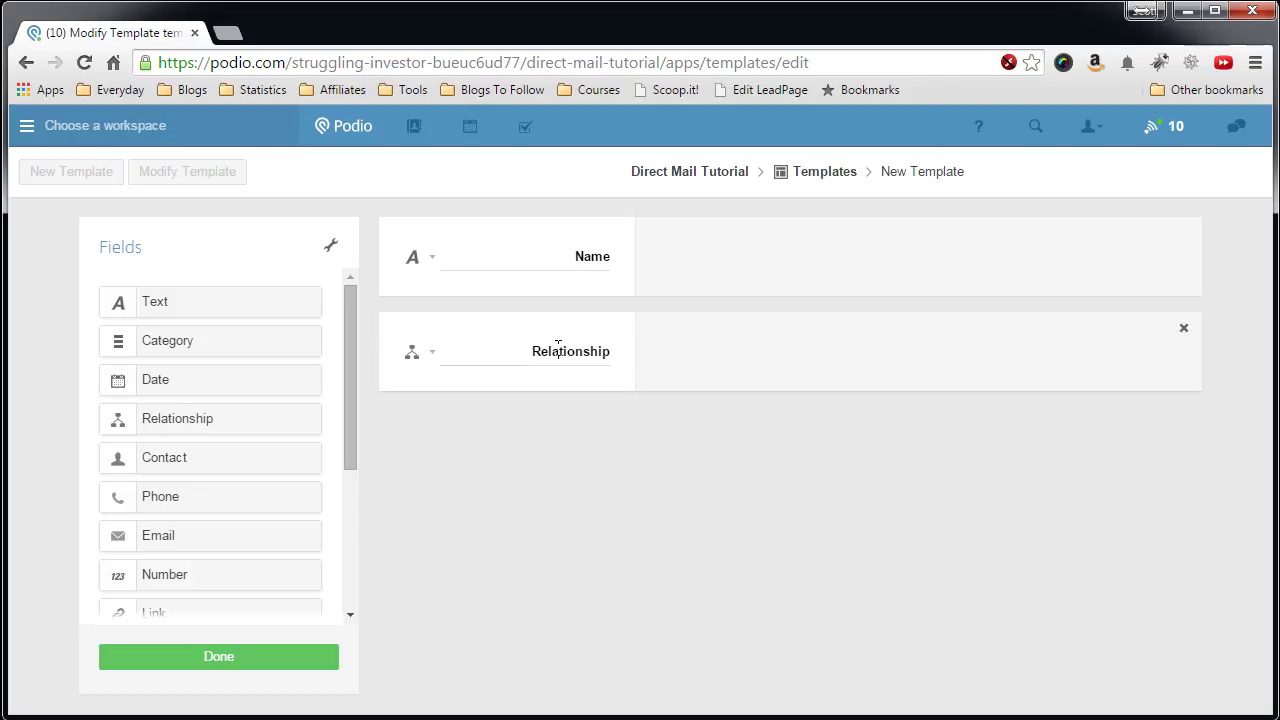
pyautogui.doubleClick(558, 346)
pyautogui.write('Mailings')
pyautogui.click(432, 358)
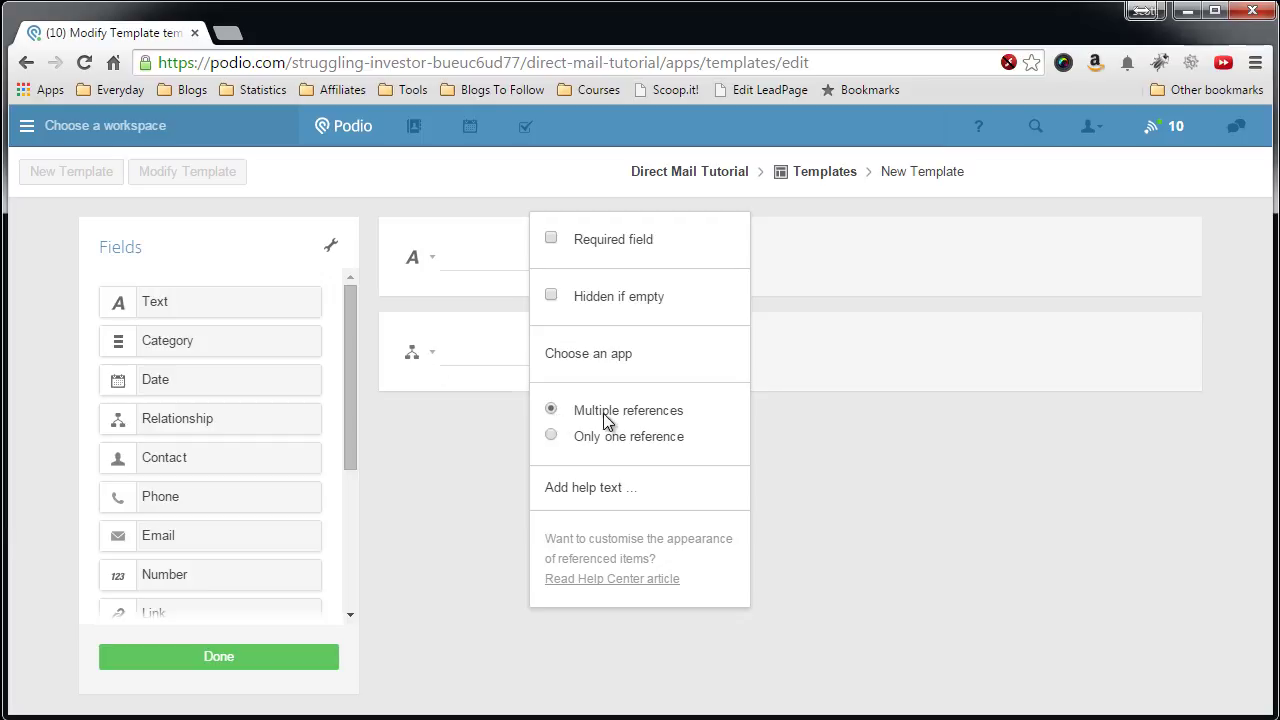
pyautogui.click(455, 413)
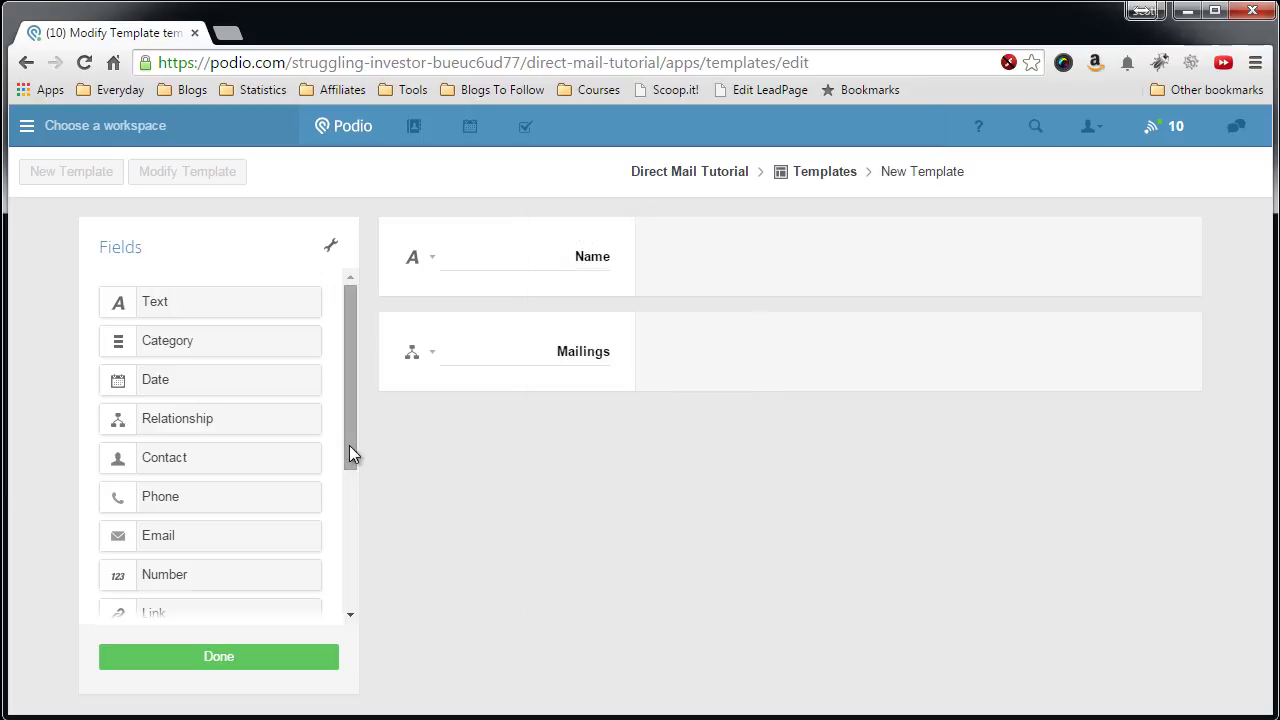
# - Add a category field below Mailings and name it Type
pyautogui.moveTo(349, 446); pyautogui.dragTo(348, 446)
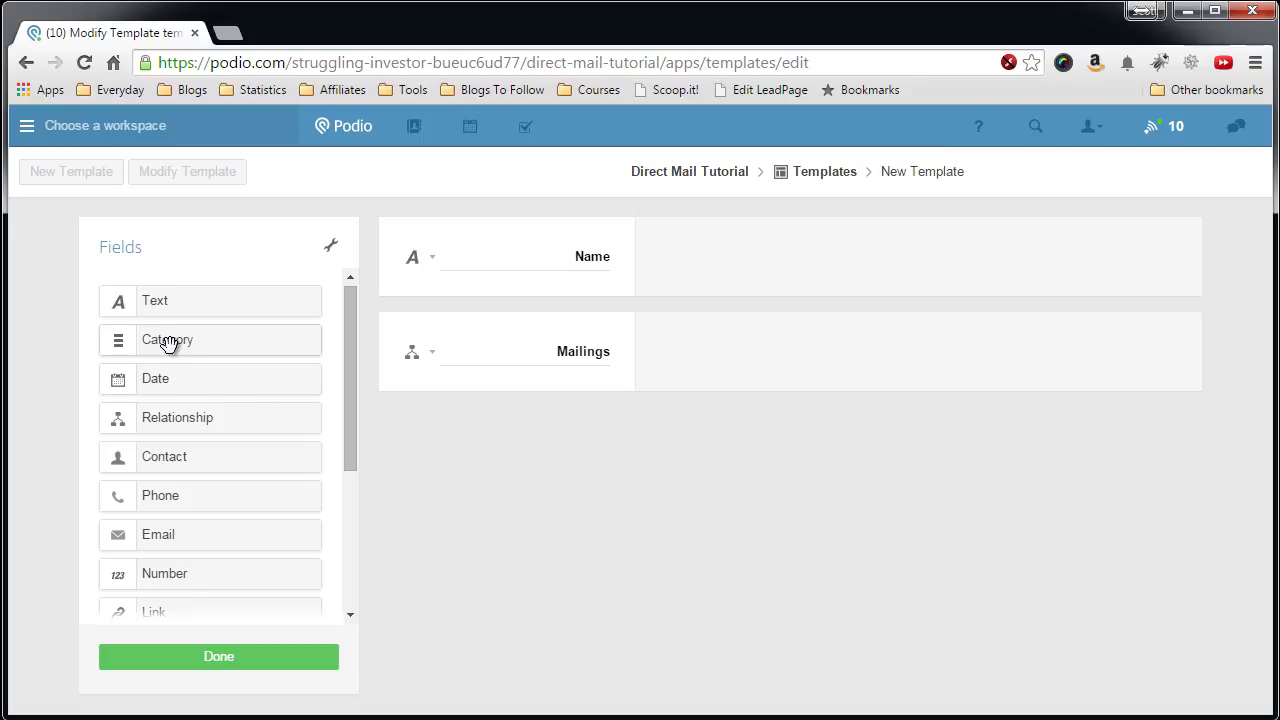
pyautogui.moveTo(168, 342); pyautogui.dragTo(551, 451)
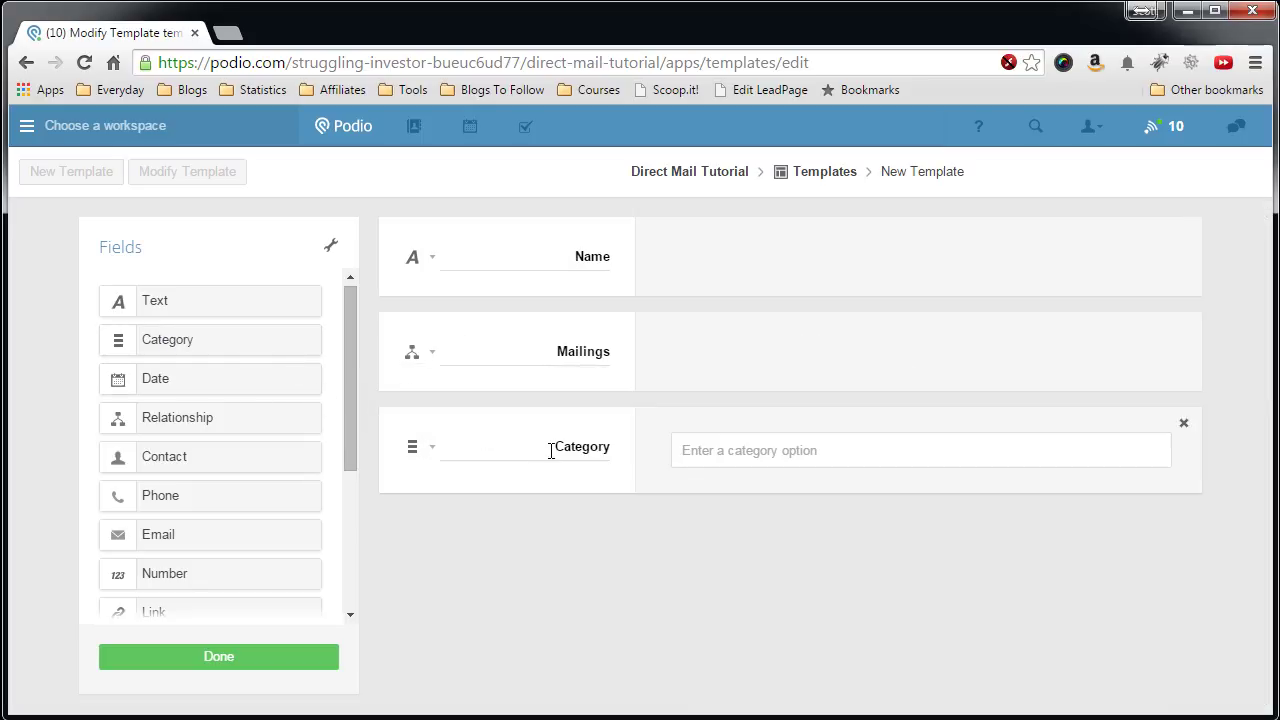
pyautogui.write('Type')
# - Enter the Type options Yellow Letter, Email, Text and Postcards
pyautogui.click(757, 460)
pyautogui.write('Yellow Letter')
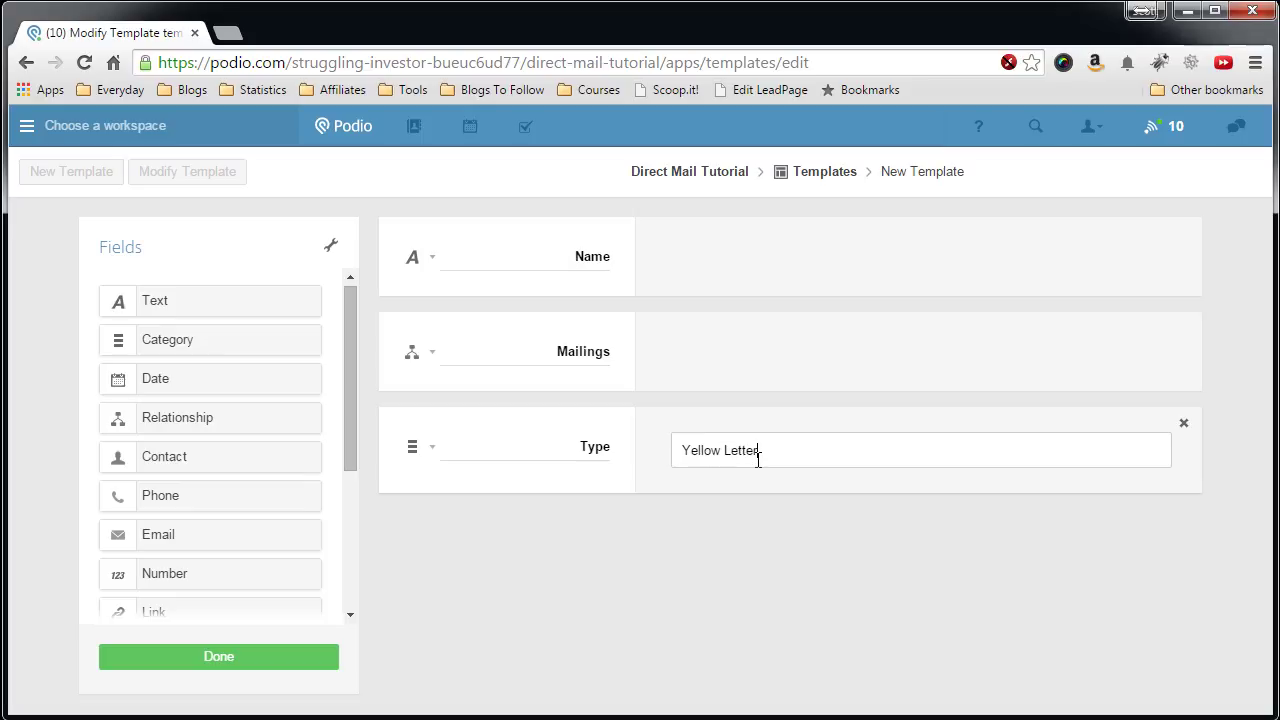
pyautogui.press('Return')
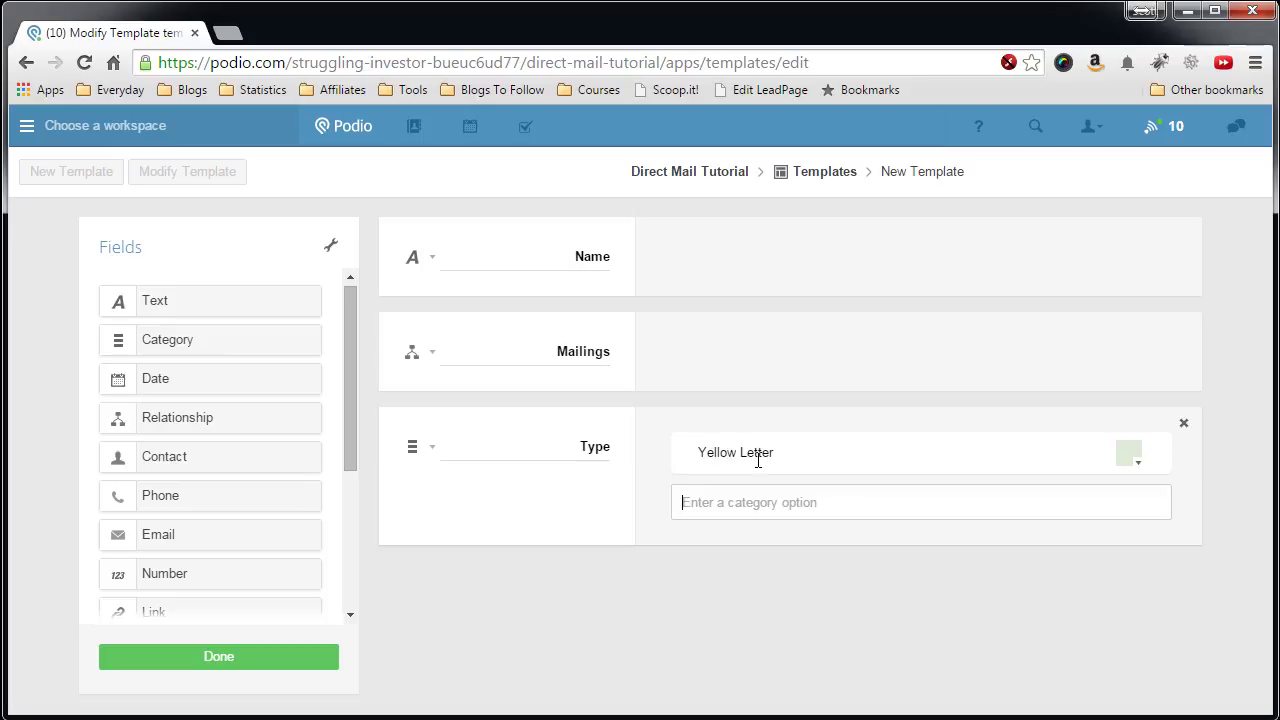
pyautogui.write('Email')
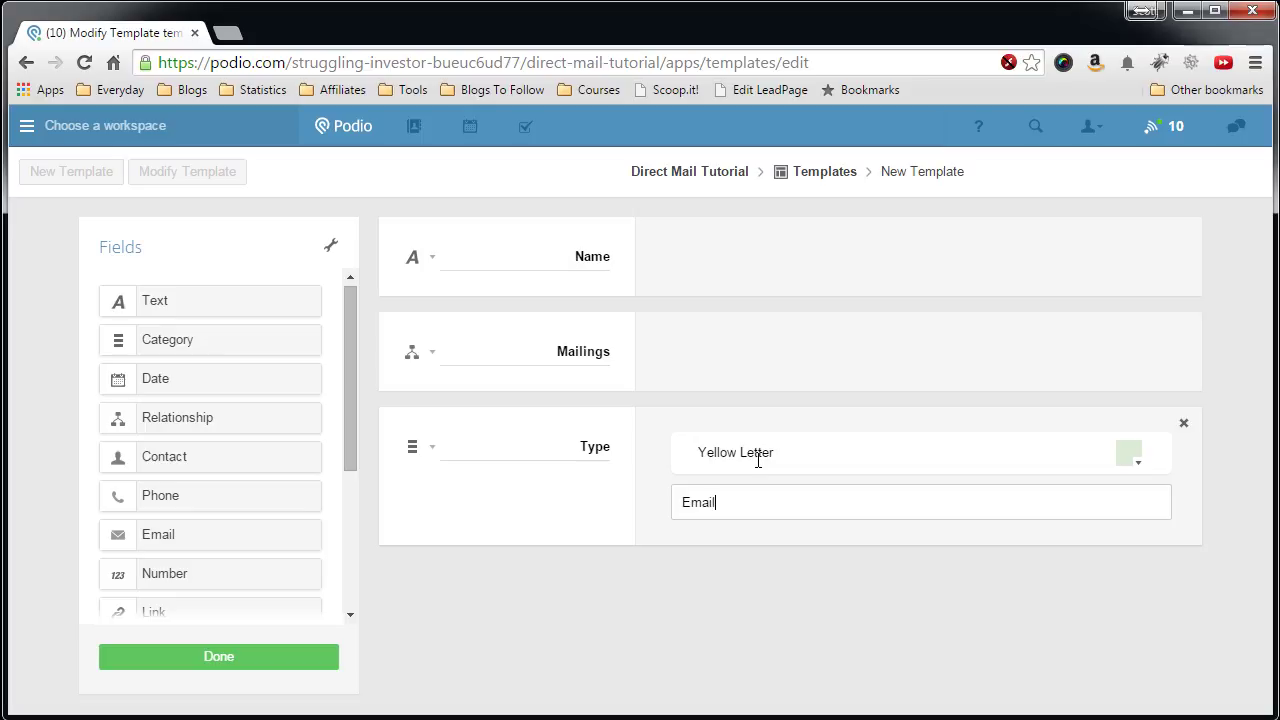
pyautogui.press('Return')
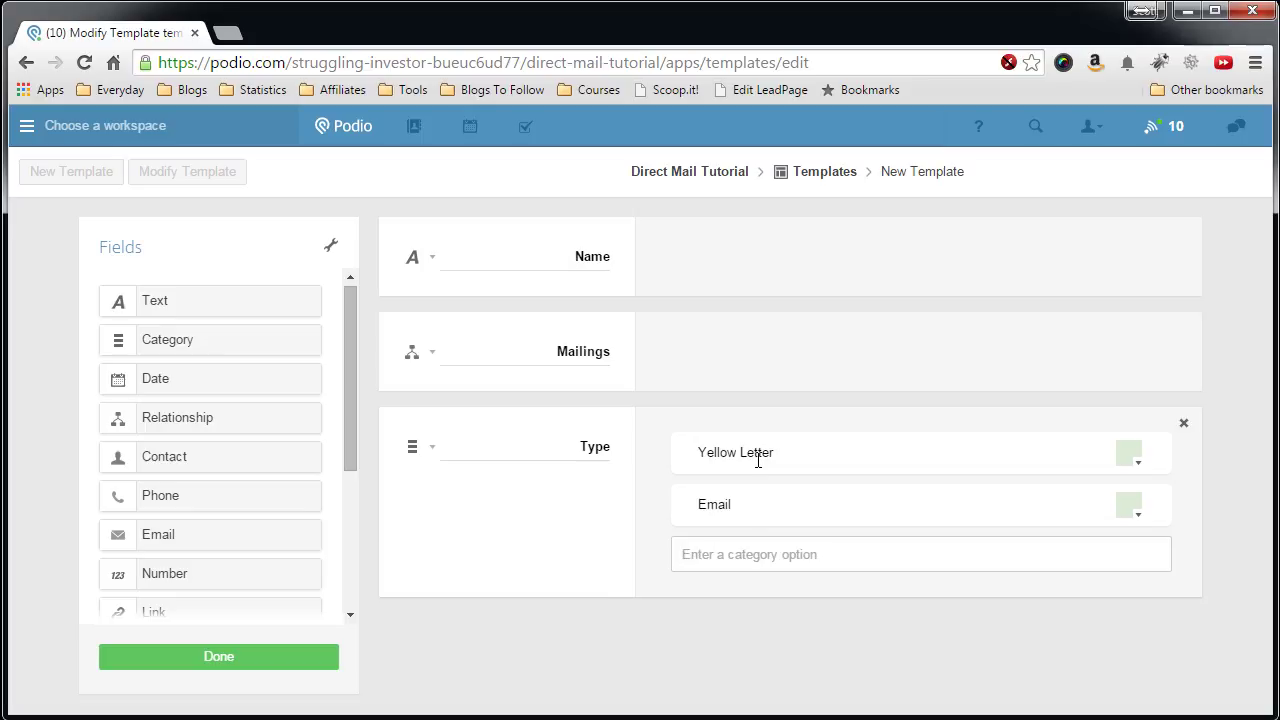
pyautogui.write('Text')
pyautogui.press('Return')
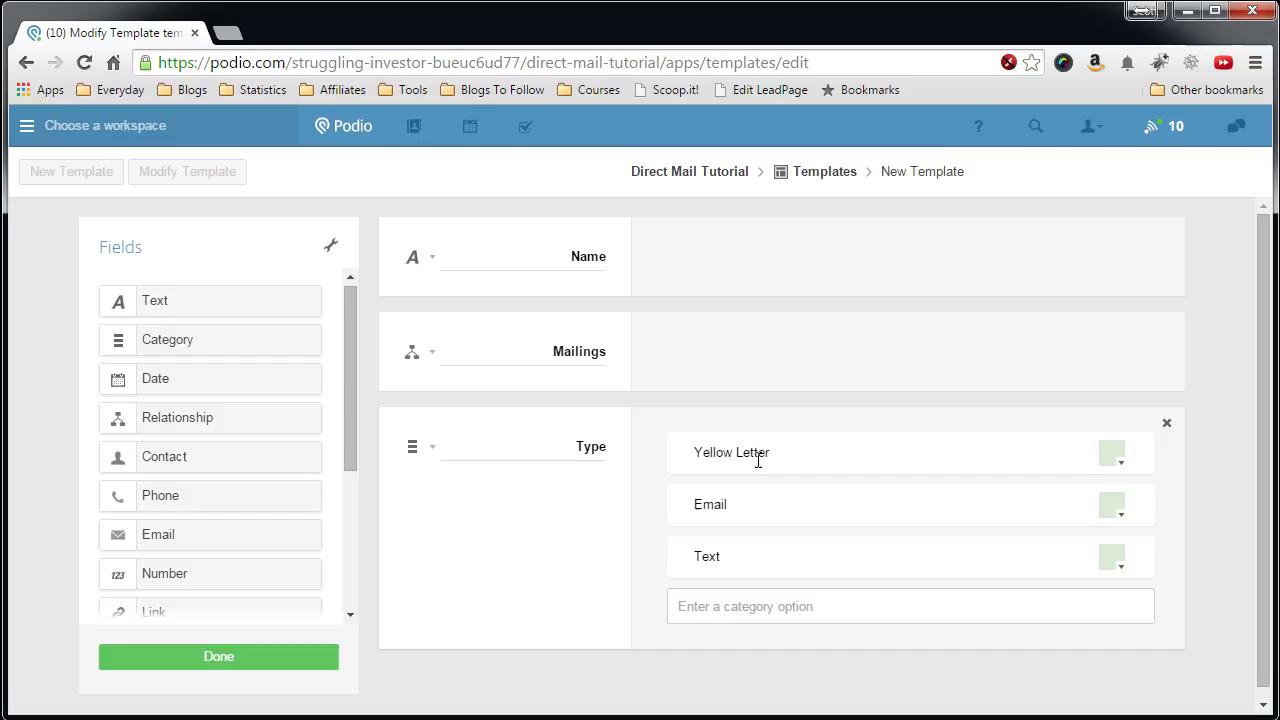
pyautogui.write('Postcards')
pyautogui.press('Return')
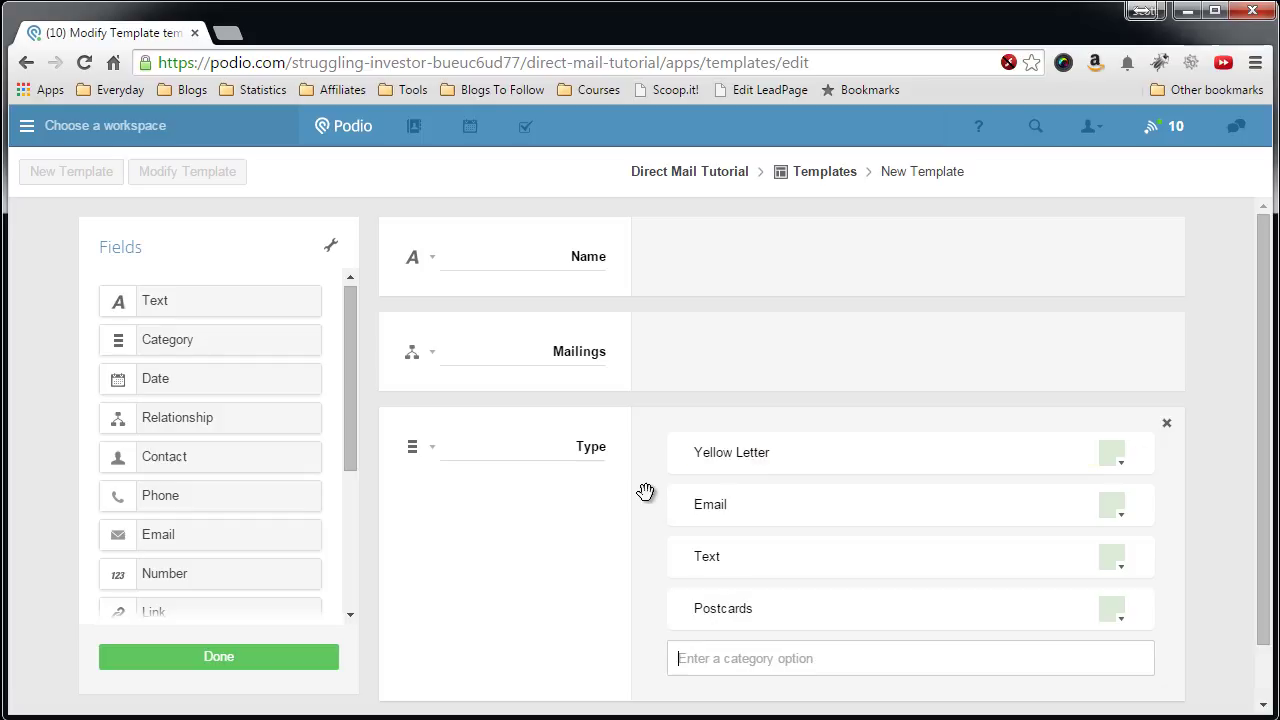
pyautogui.scroll(-1, 651, 492)
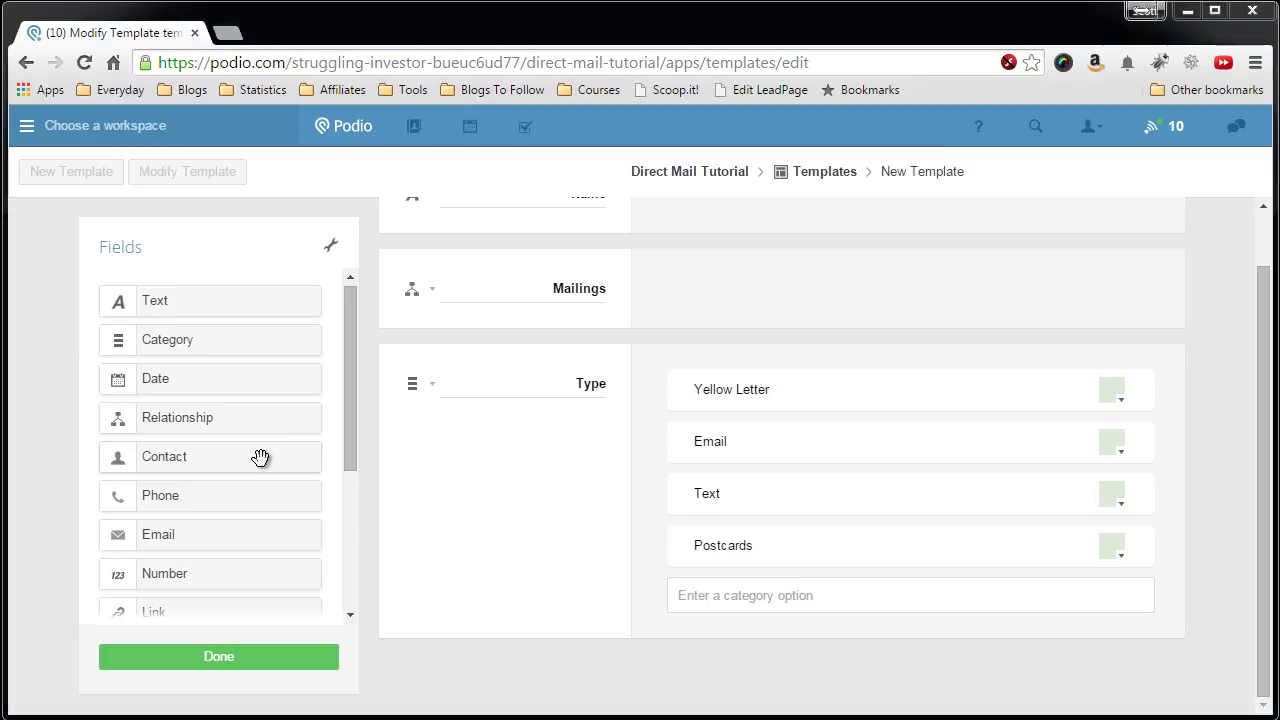
pyautogui.scroll(1, 385, 428)
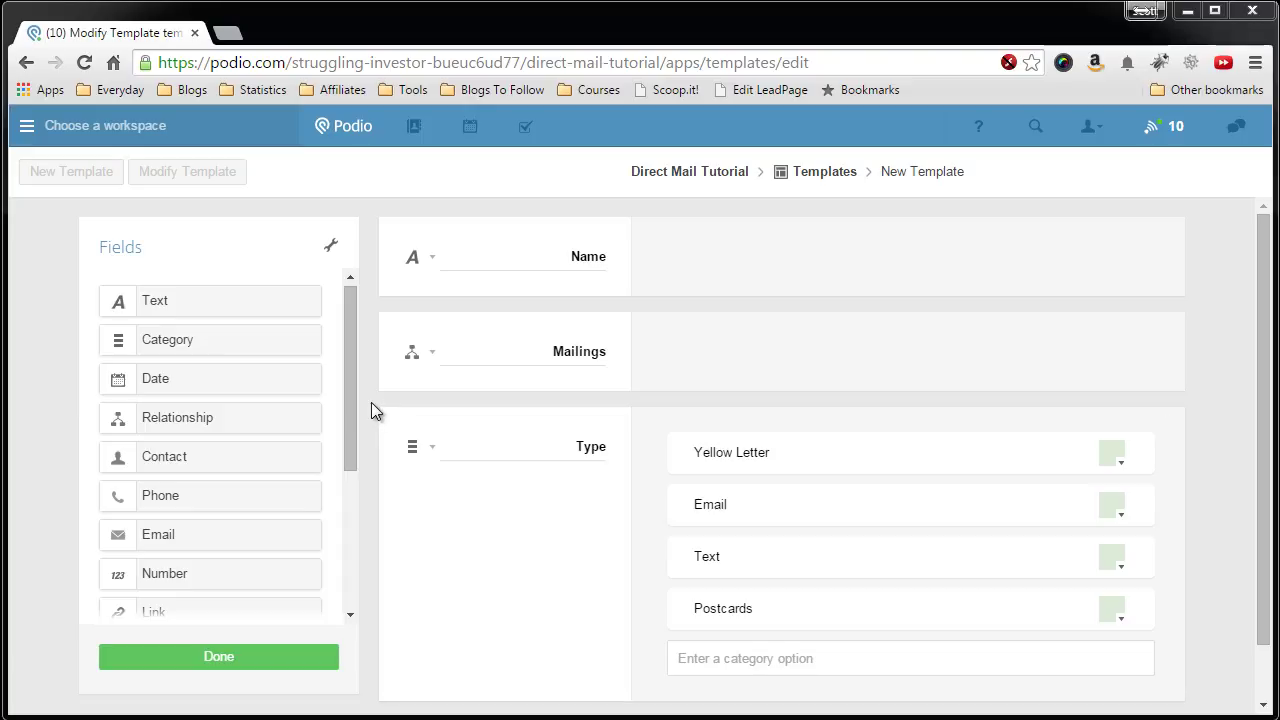
# - Save the template fields and return to the empty Templates app
pyautogui.click(226, 656)
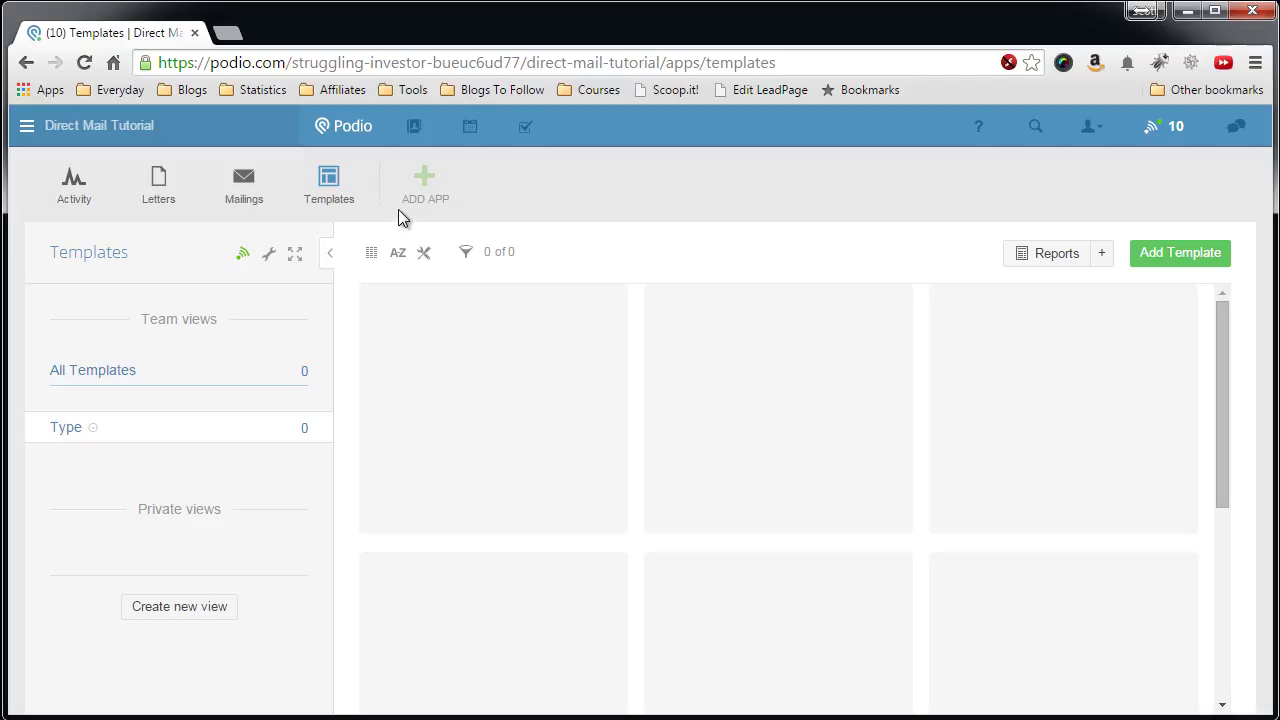
# - Create a new Templates item named Probate Campaign #1 and list mailings to link
pyautogui.click(1170, 256)
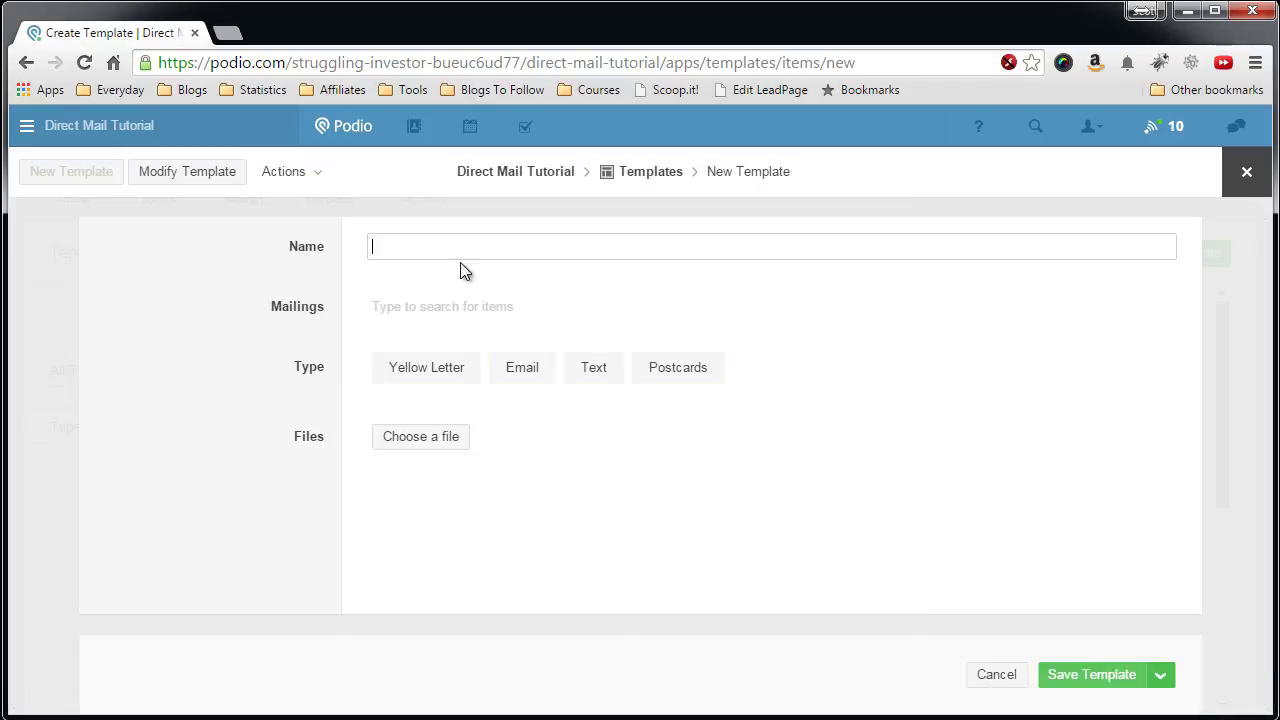
pyautogui.write('Probate Campaign #1')
pyautogui.click(434, 312)
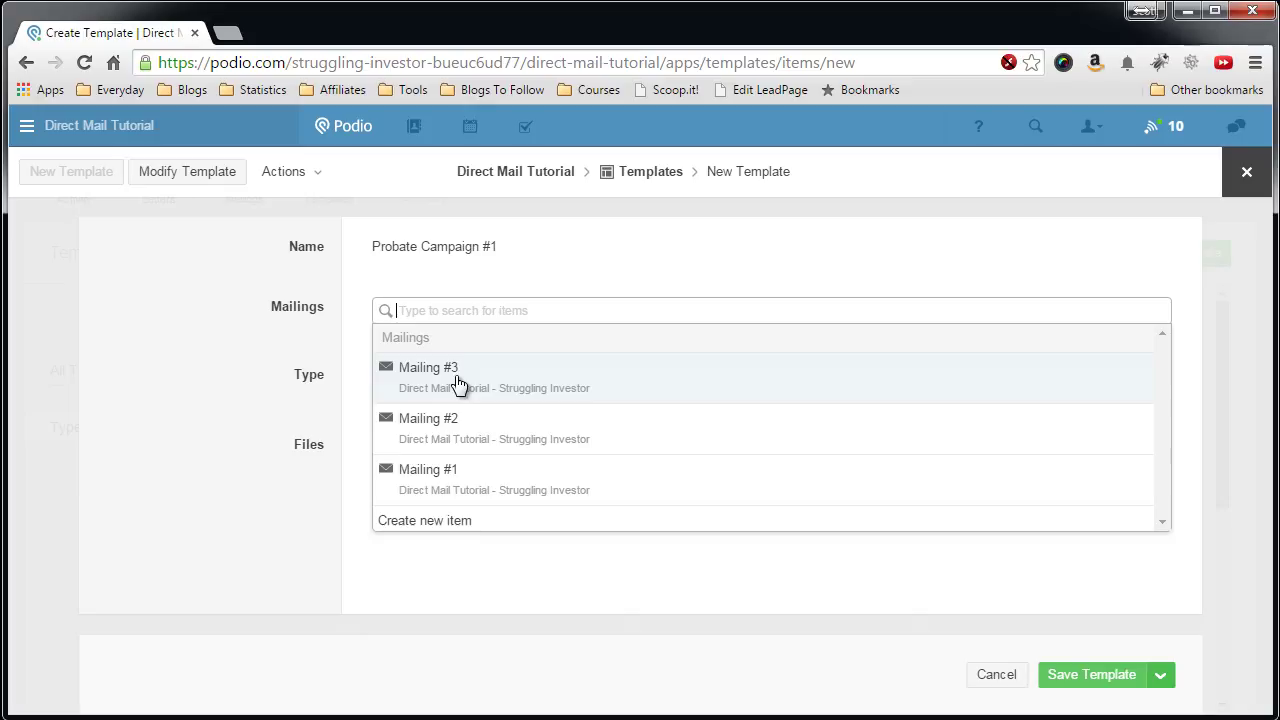
# - Link Mailing #1, Mailing #2 and Mailing #3 to the template
pyautogui.click(415, 491)
pyautogui.click(452, 441)
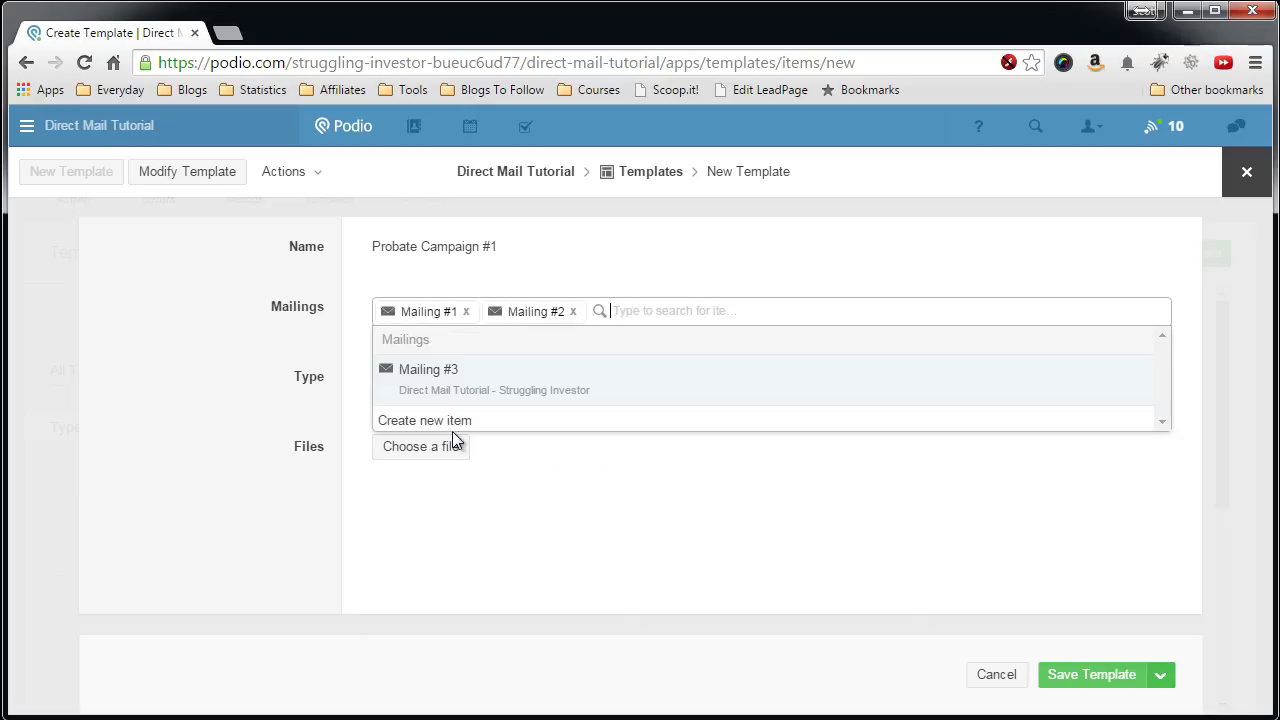
pyautogui.click(468, 388)
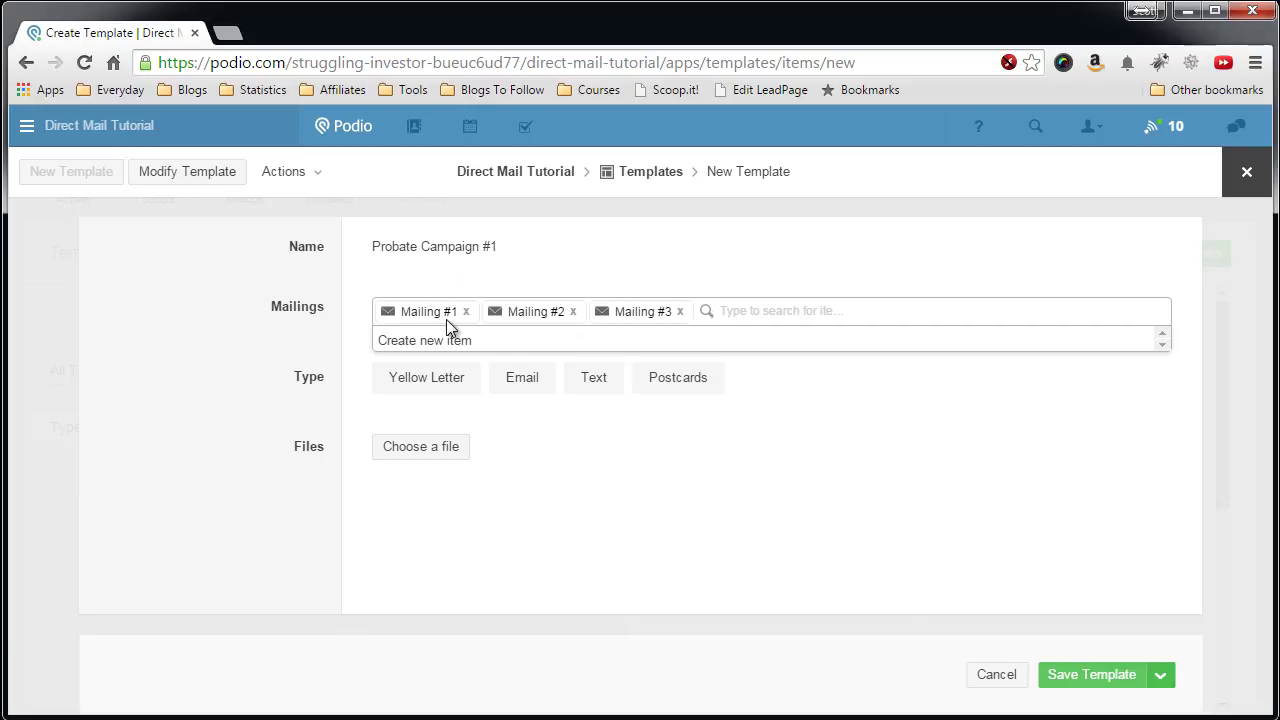
pyautogui.click(187, 360)
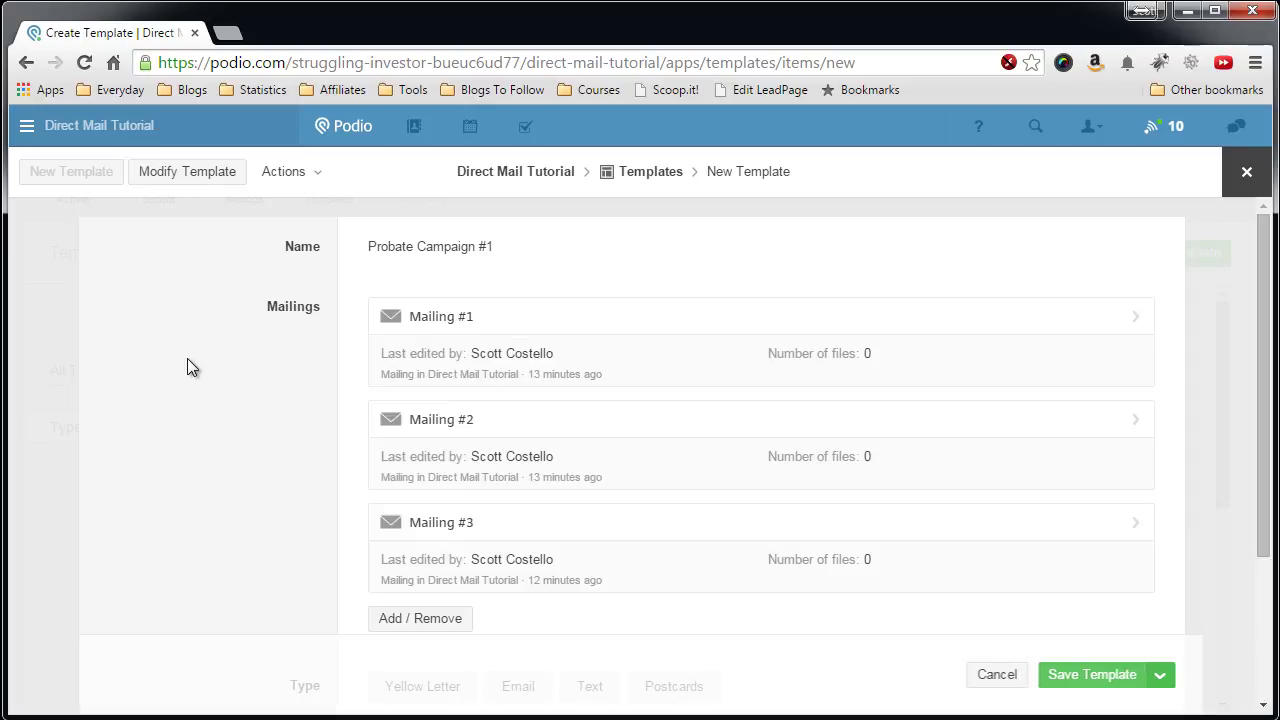
# - Set the template's Type to Yellow Letter
pyautogui.scroll(-1, 200, 385)
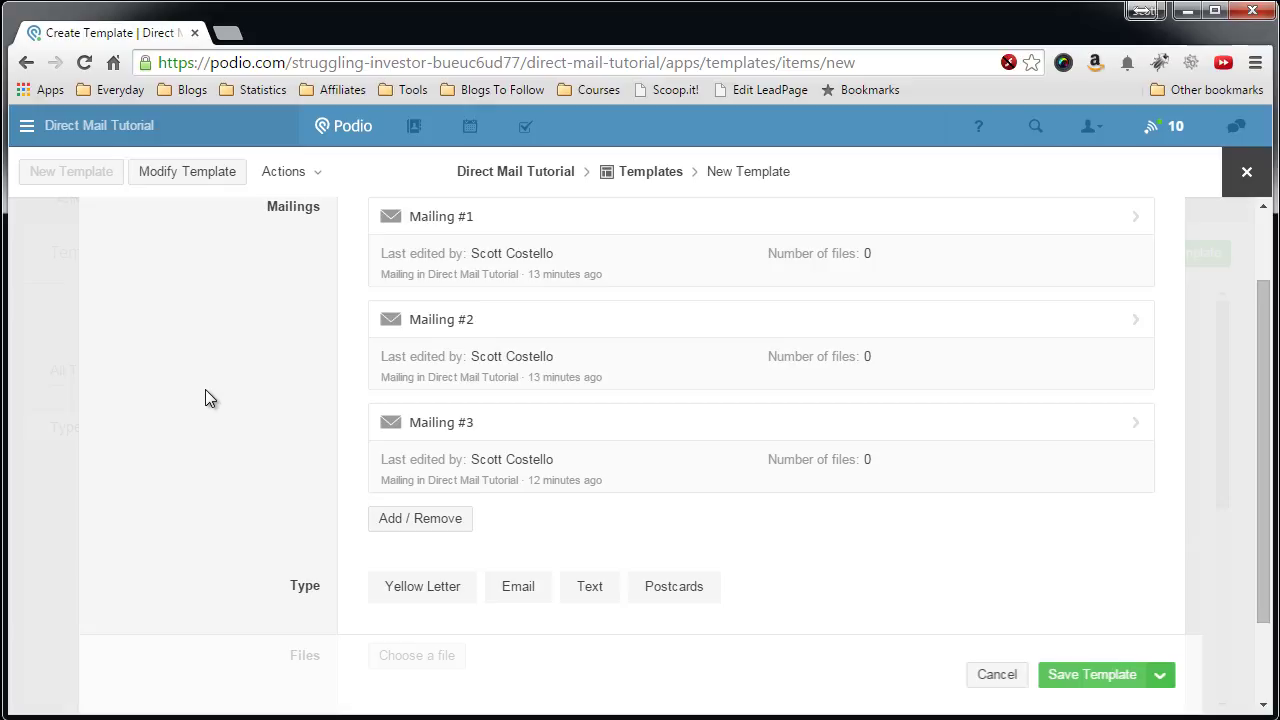
pyautogui.scroll(-1, 208, 398)
pyautogui.click(466, 489)
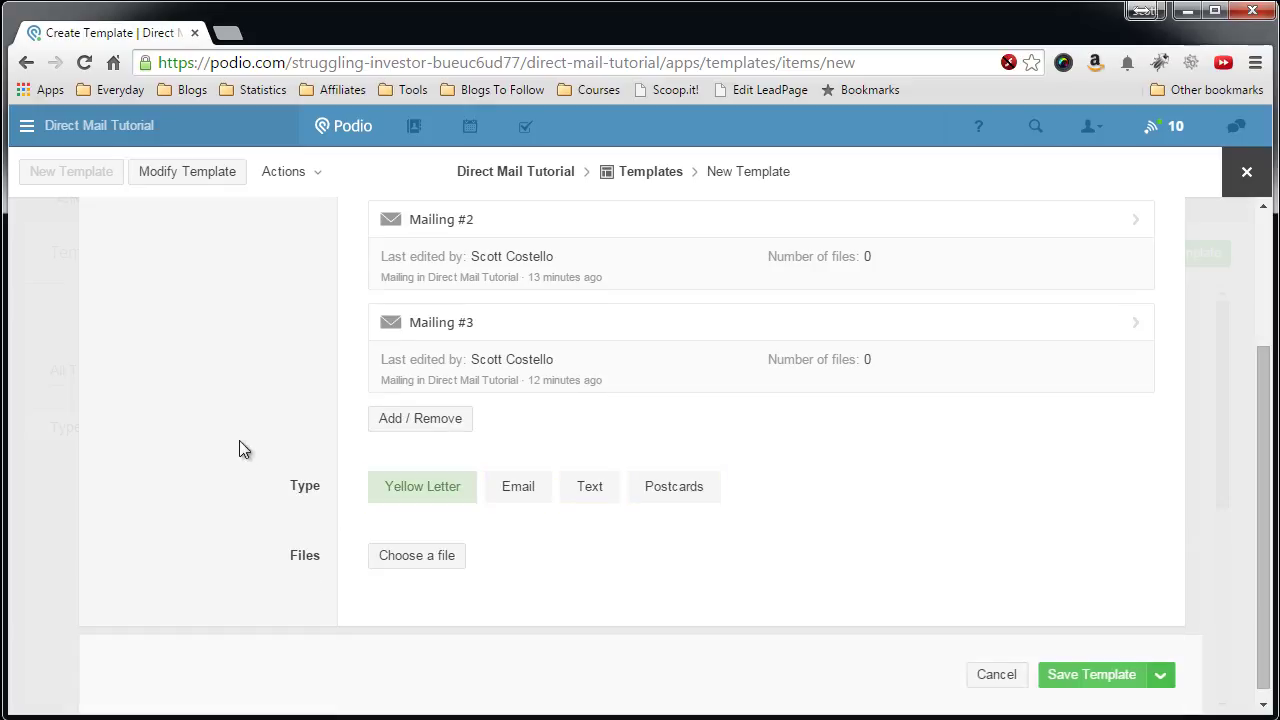
pyautogui.scroll(2, 239, 440)
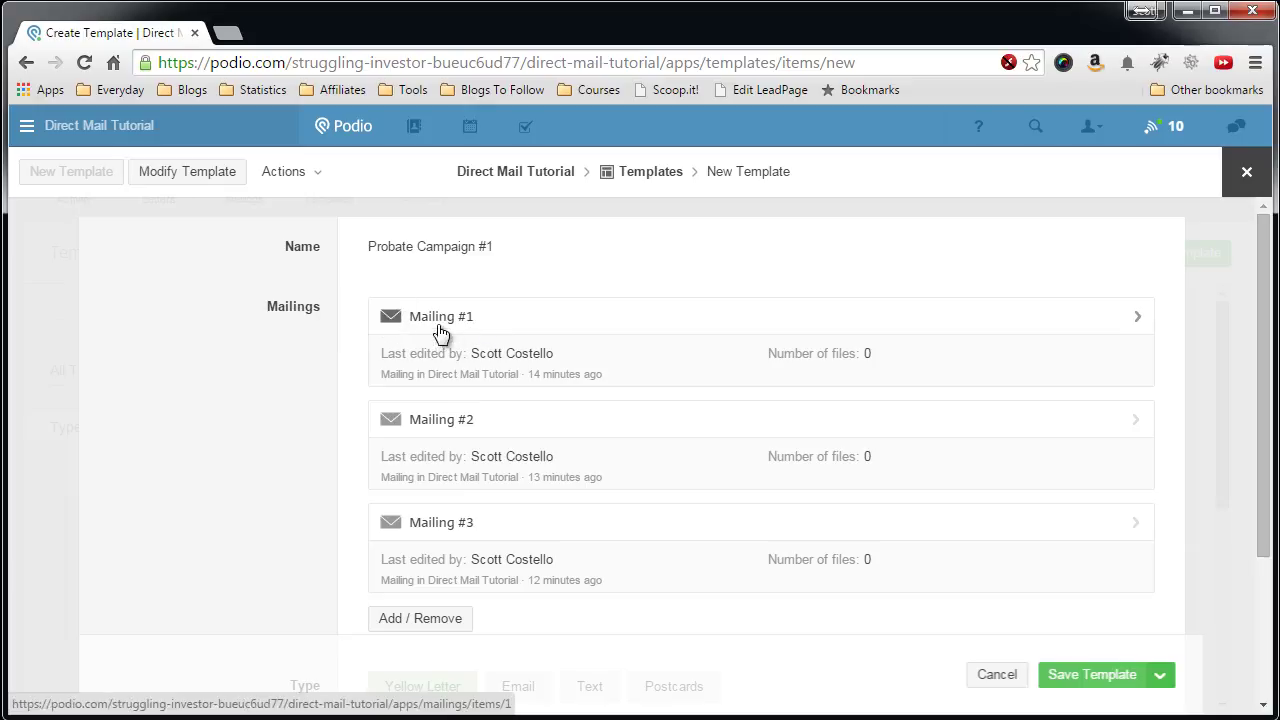
# - Save Probate Campaign #1, close it, and go to the Mailings app
pyautogui.click(1080, 677)
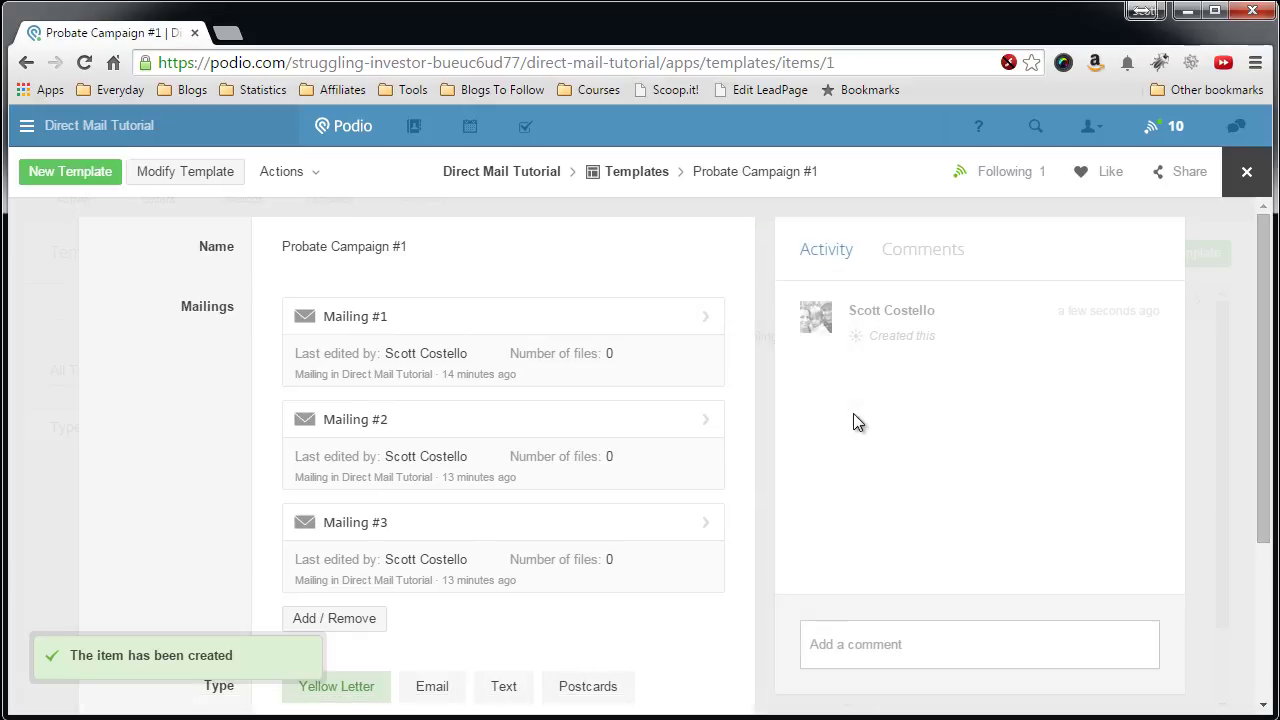
pyautogui.click(1247, 172)
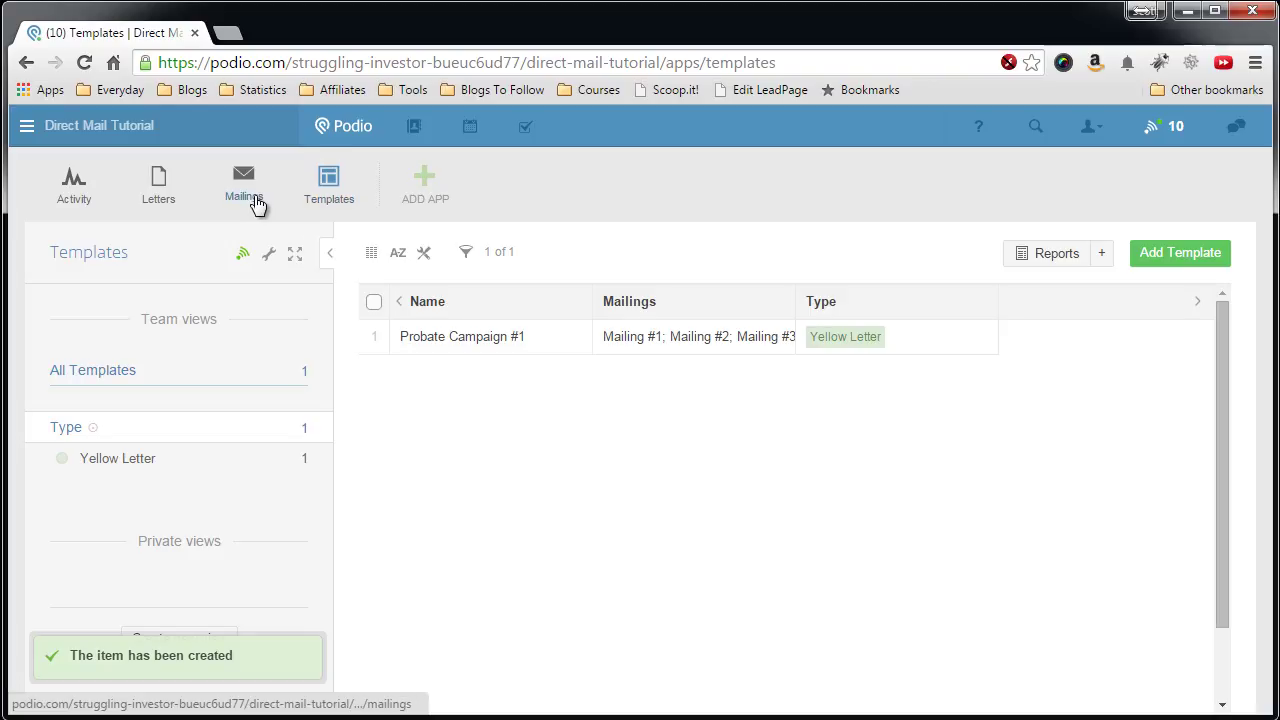
pyautogui.click(244, 180)
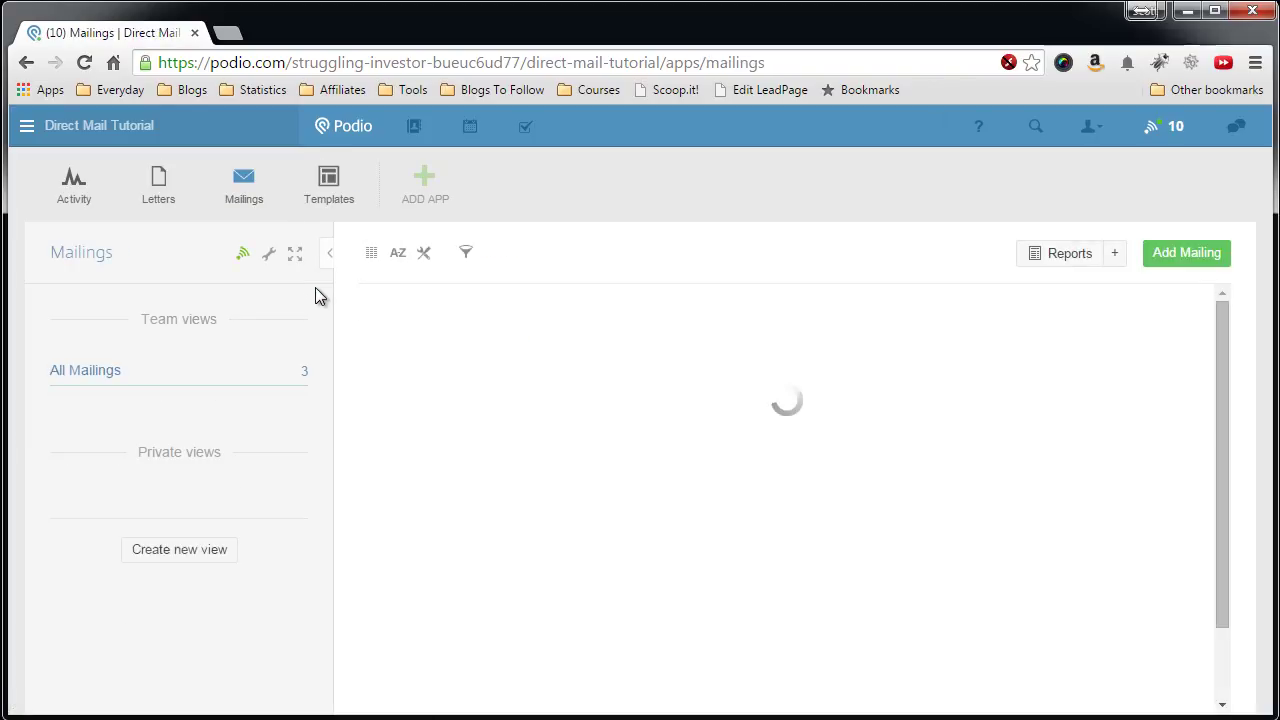
# - Set the Mailings reference layout fields to Letter, Days from Start and Sequence Number
pyautogui.click(267, 256)
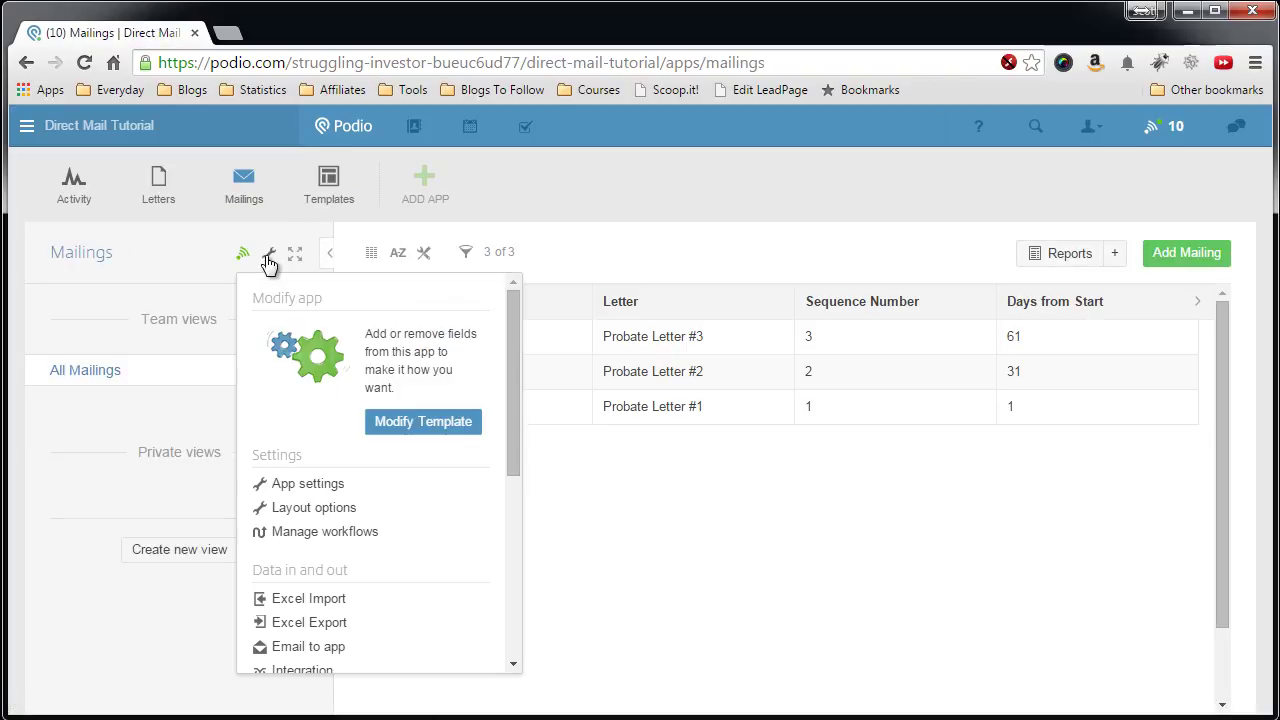
pyautogui.click(312, 510)
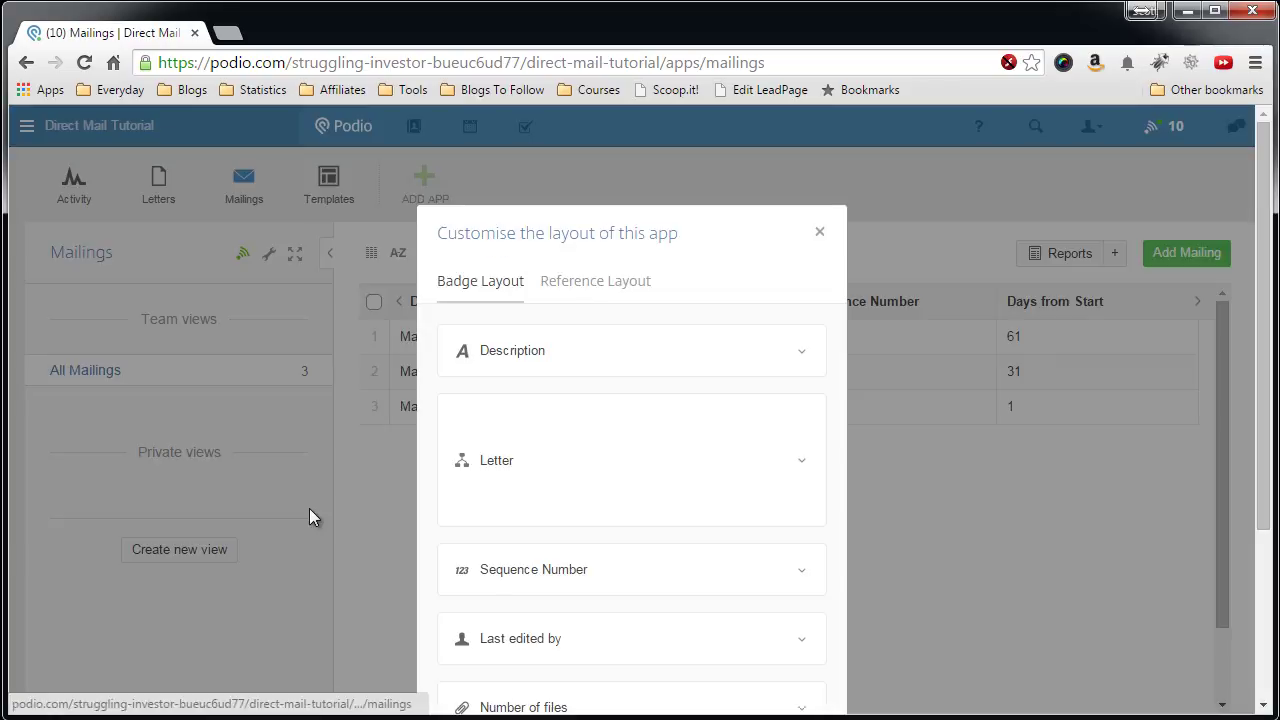
pyautogui.click(593, 284)
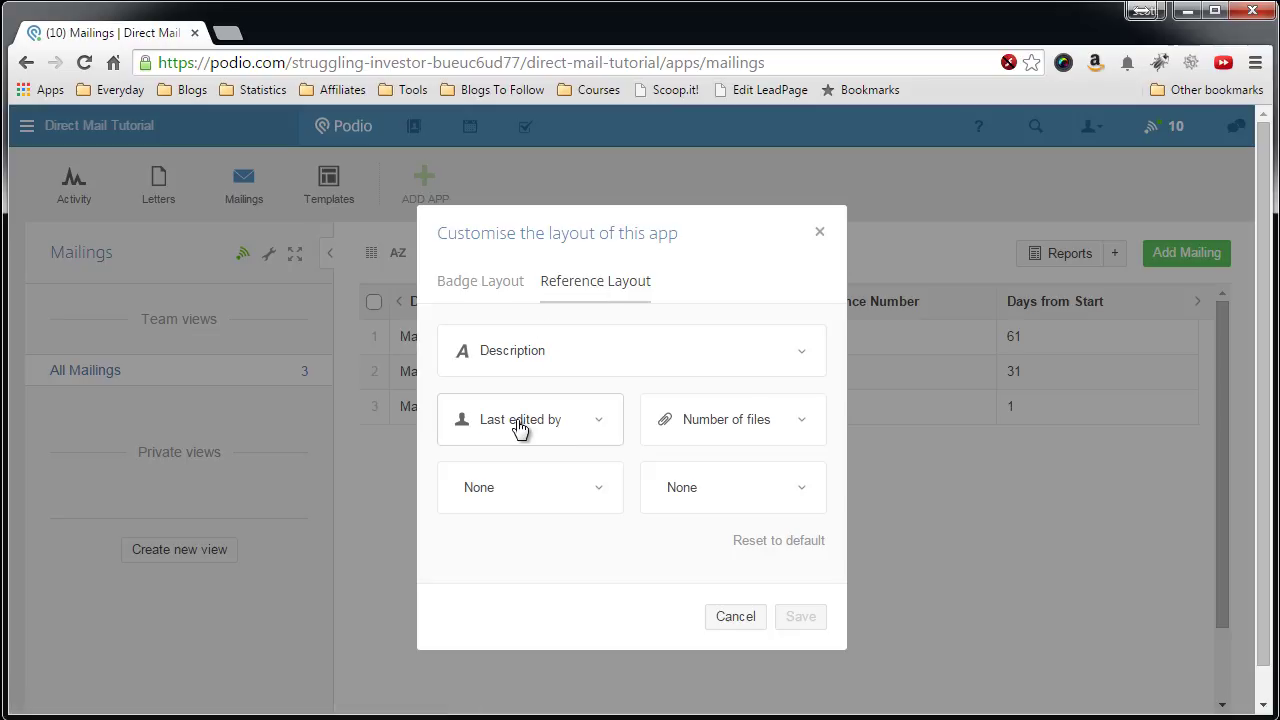
pyautogui.click(591, 426)
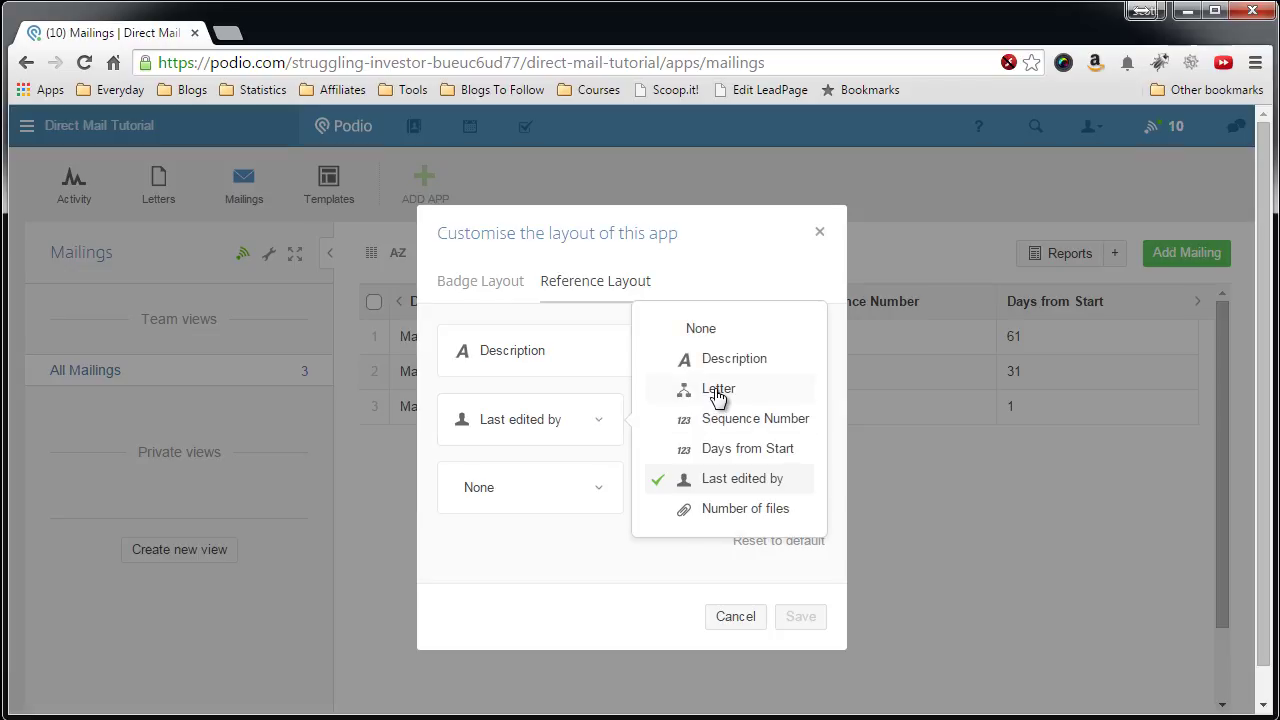
pyautogui.click(718, 392)
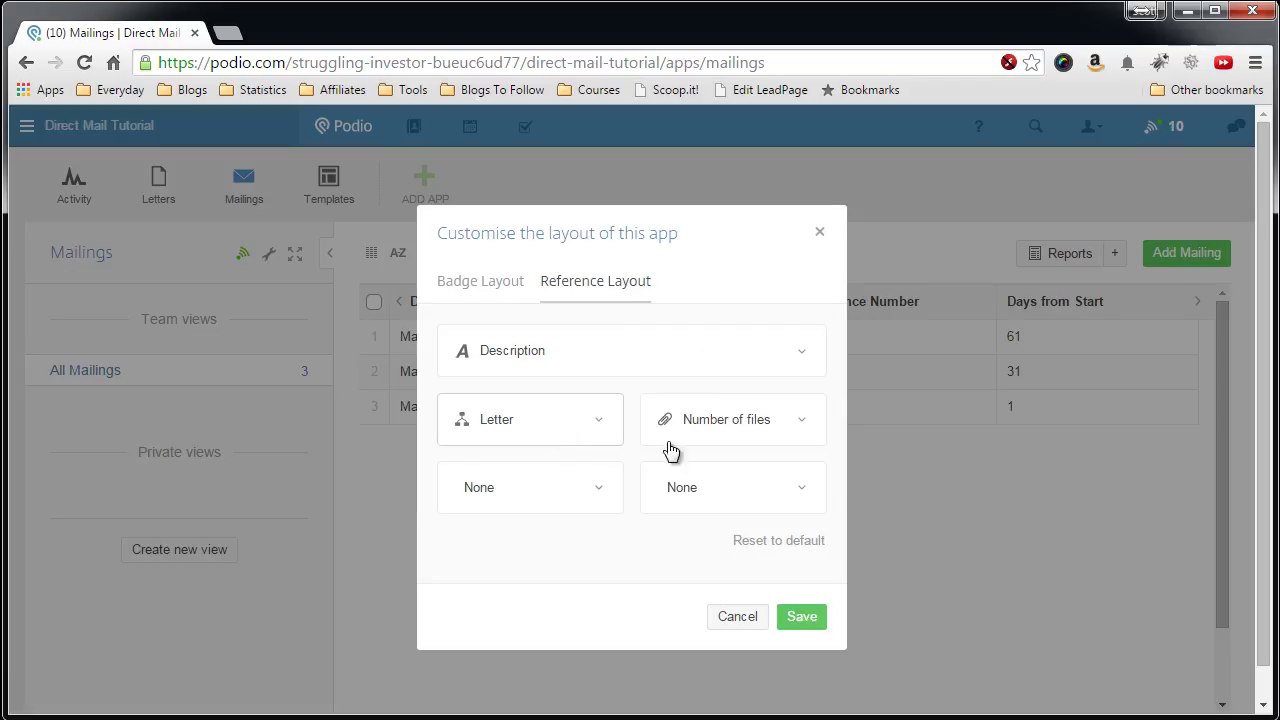
pyautogui.click(795, 428)
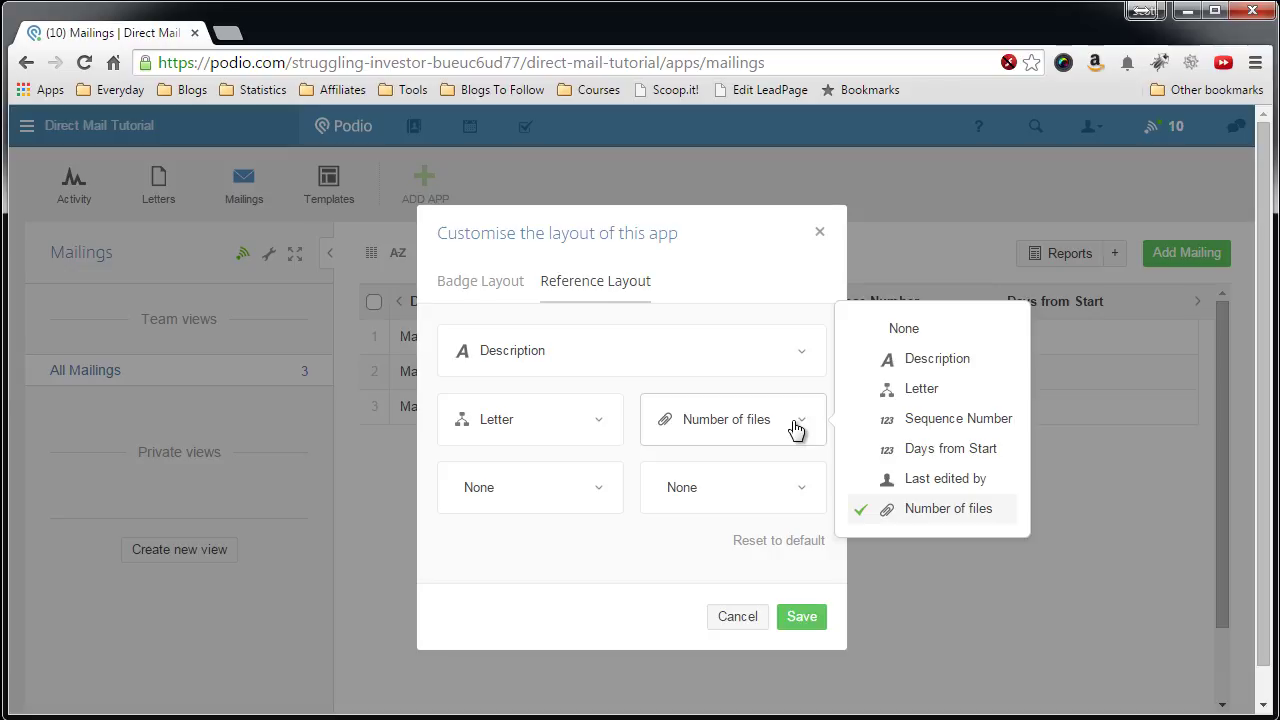
pyautogui.click(935, 452)
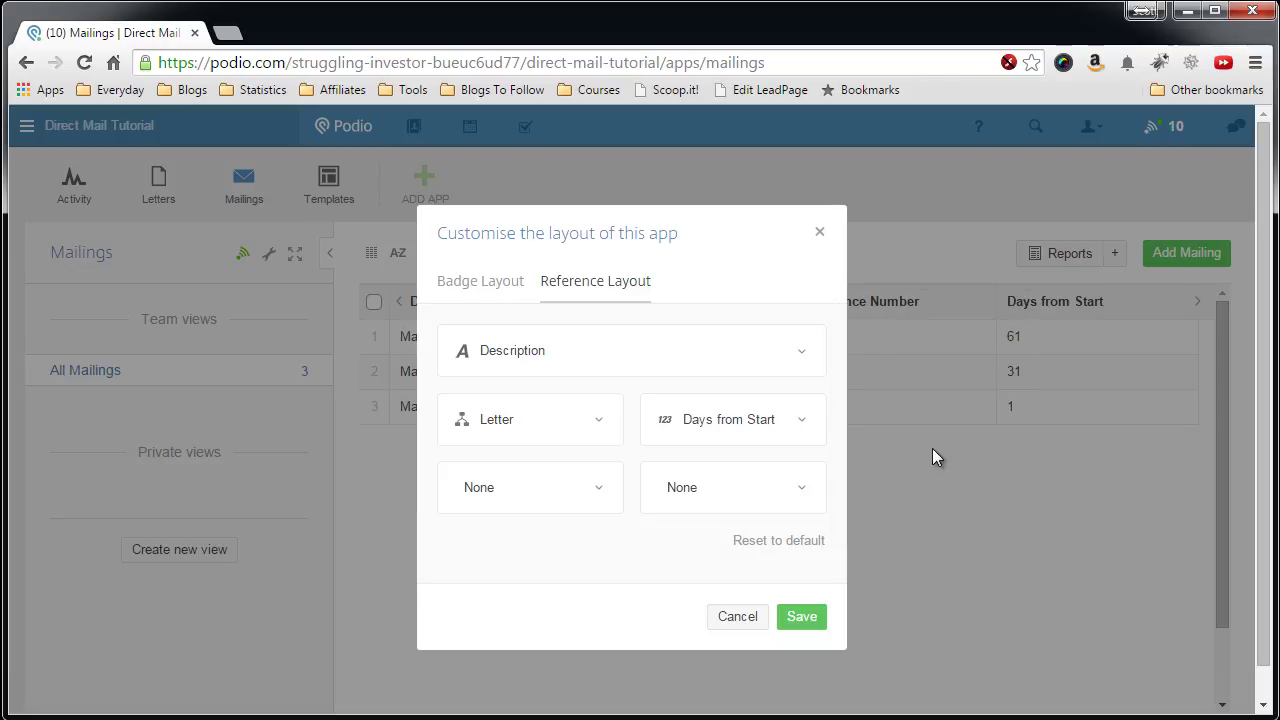
pyautogui.click(590, 492)
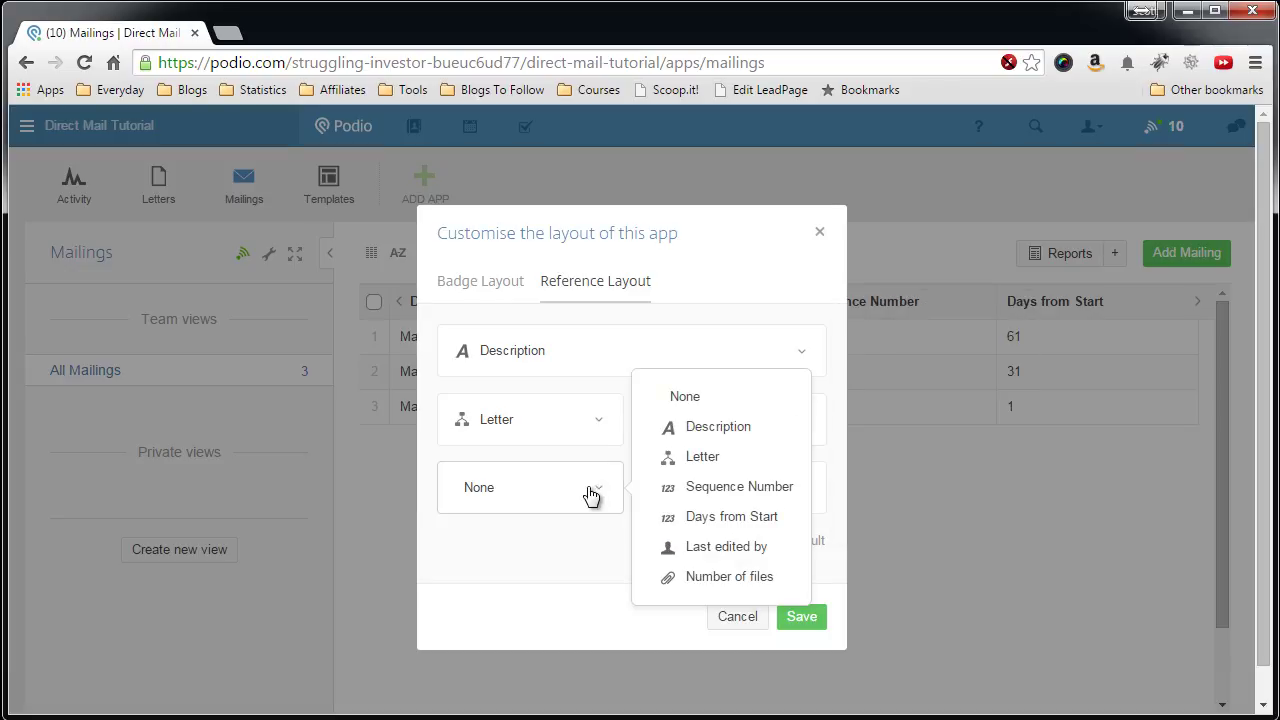
pyautogui.click(737, 490)
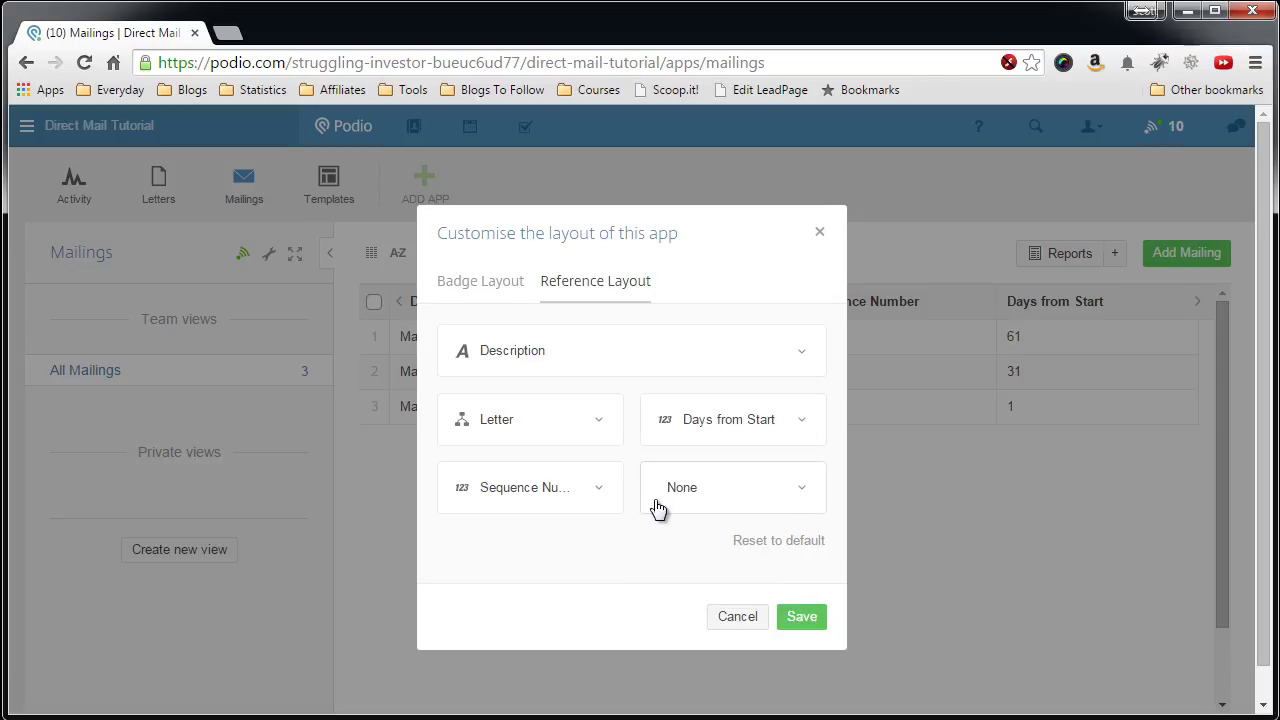
pyautogui.click(801, 618)
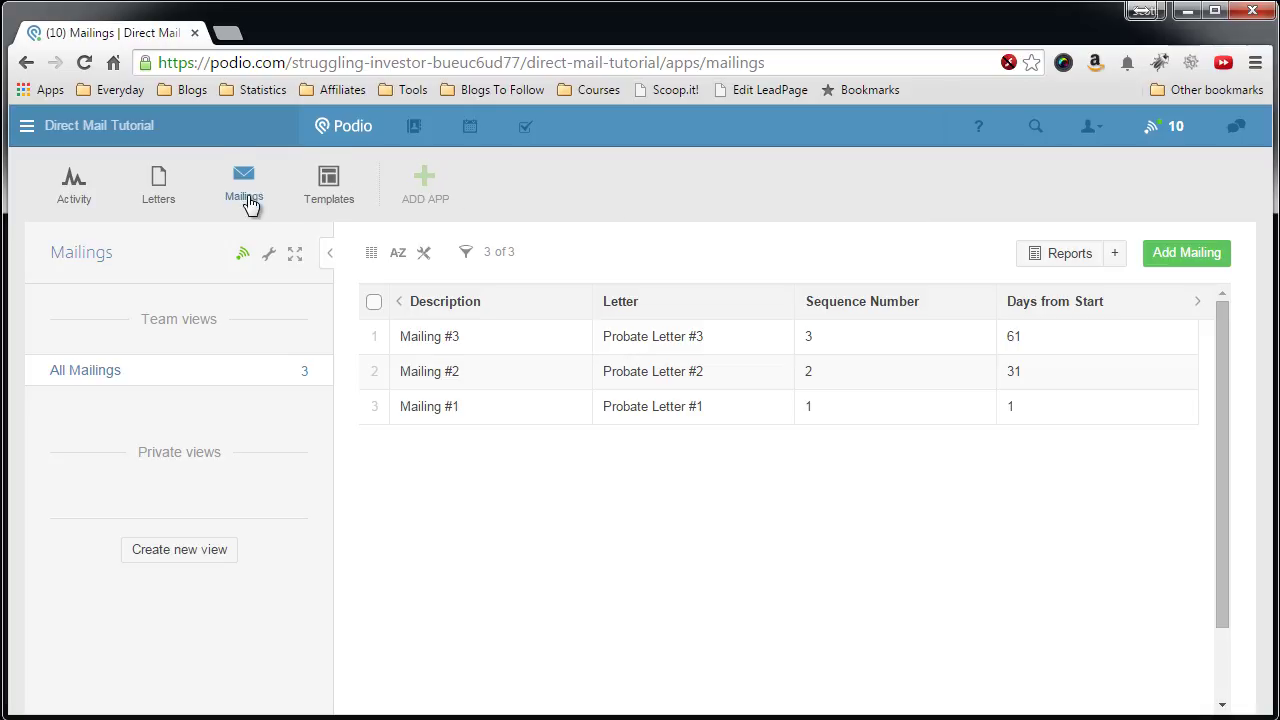
# - Open Probate Campaign #1 in the Templates app and review its updated mailing cards
pyautogui.click(318, 195)
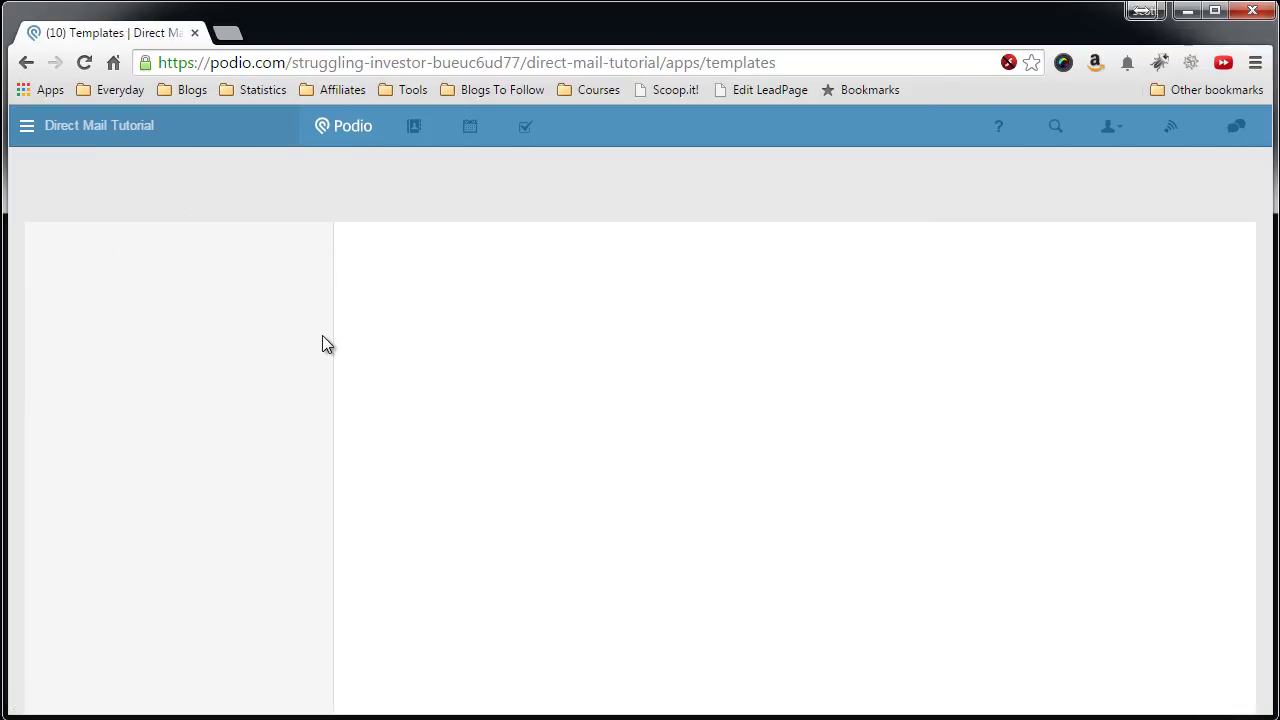
pyautogui.click(523, 346)
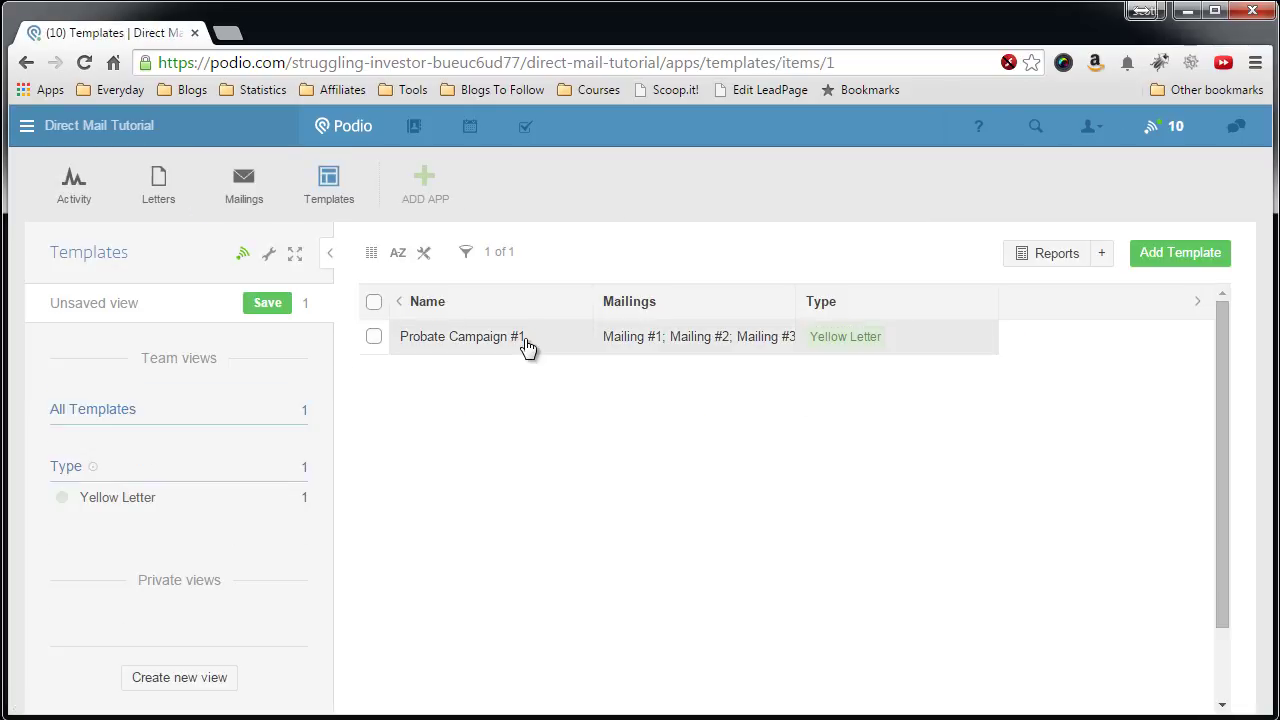
pyautogui.scroll(-1, 210, 372)
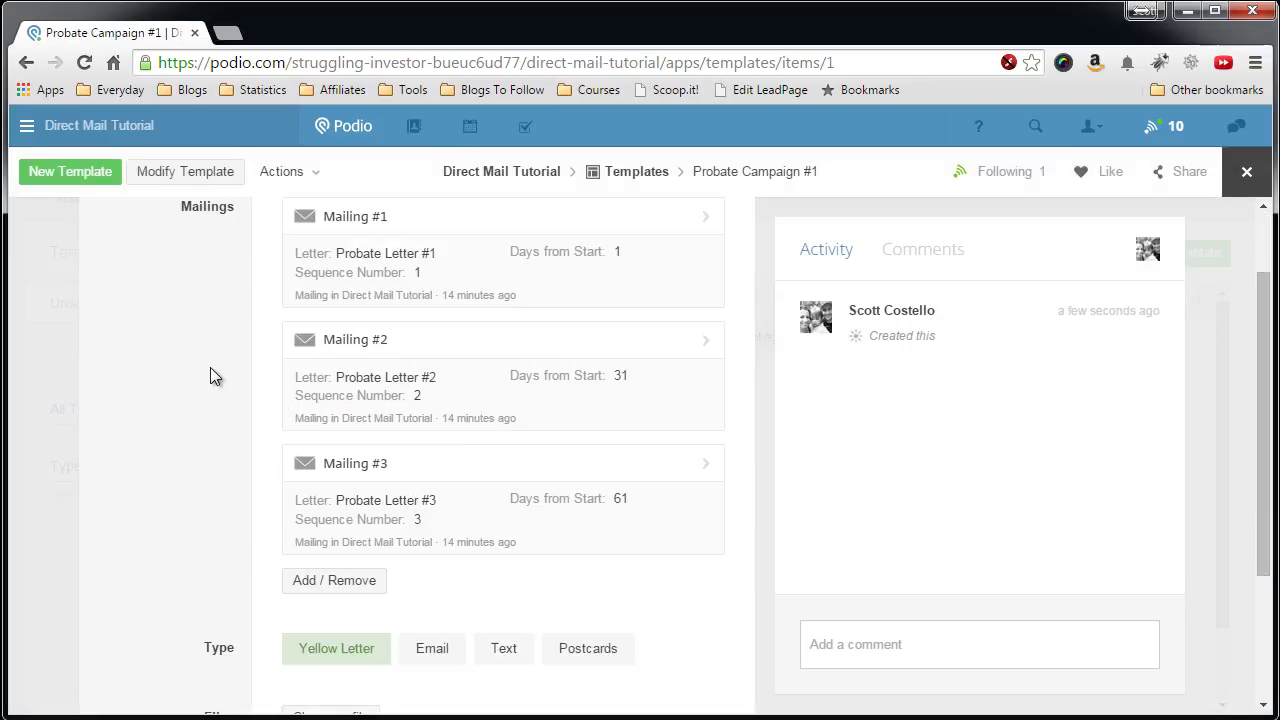
pyautogui.scroll(1, 210, 376)
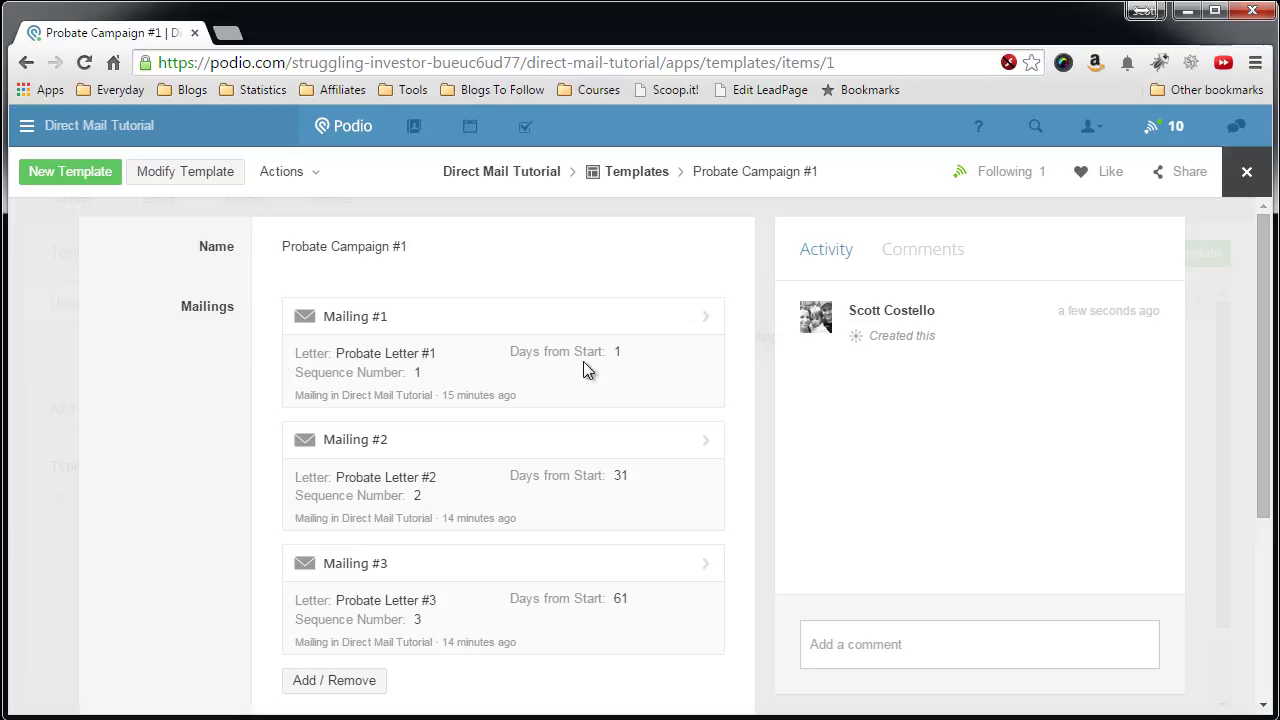
pyautogui.scroll(-1, 480, 400)
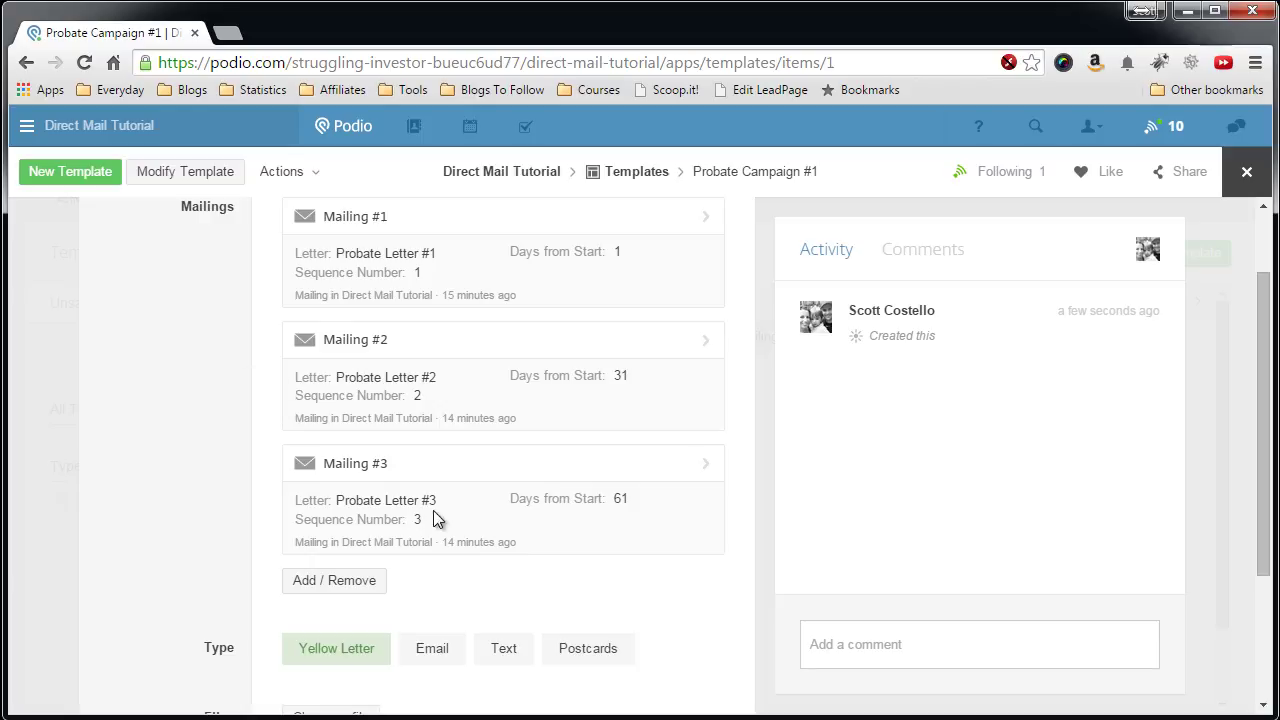
pyautogui.scroll(1, 170, 370)
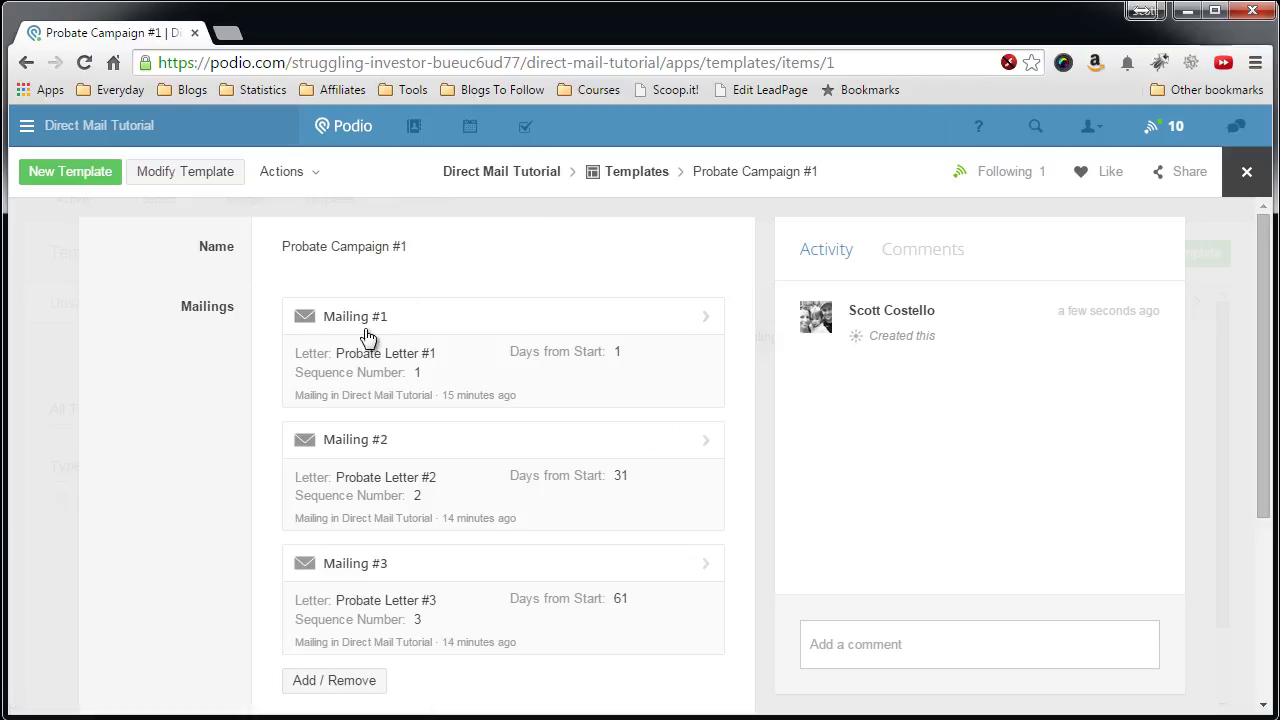
# - Open Mailing #1, then follow its Letter link to view Probate Letter #1's Probate type and content
pyautogui.click(548, 320)
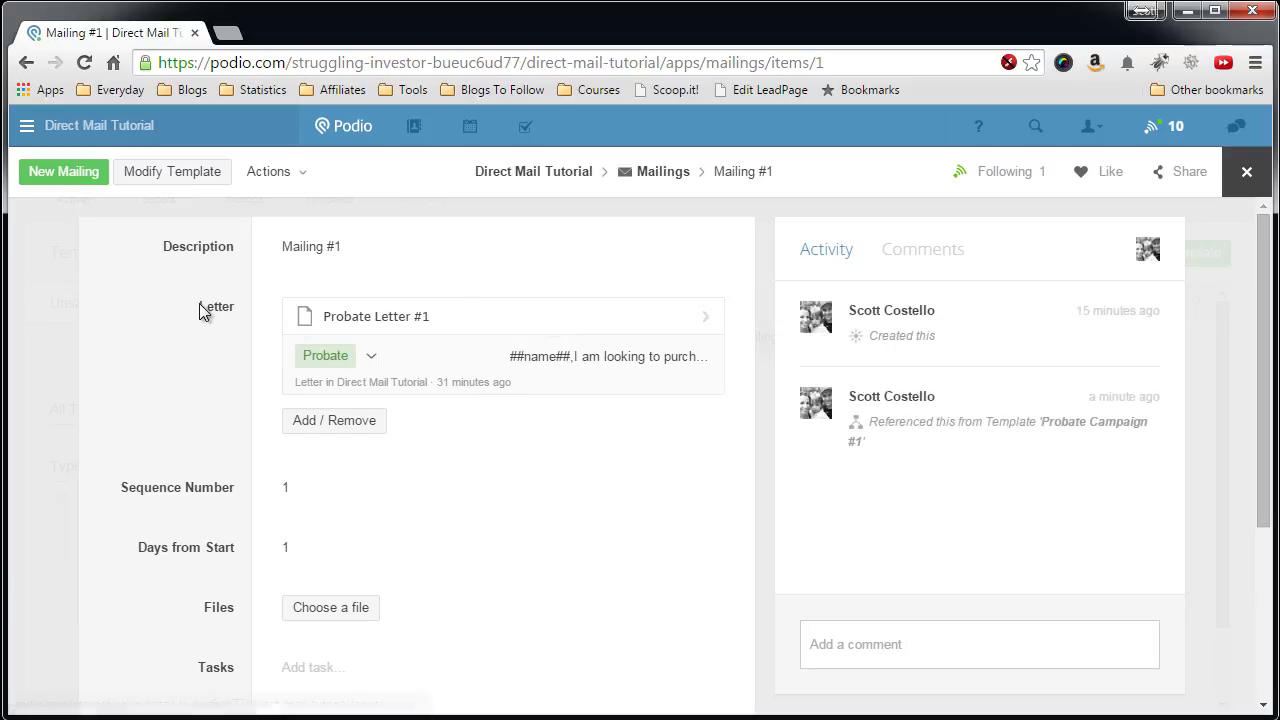
pyautogui.scroll(-2, 200, 312)
pyautogui.scroll(2, 200, 312)
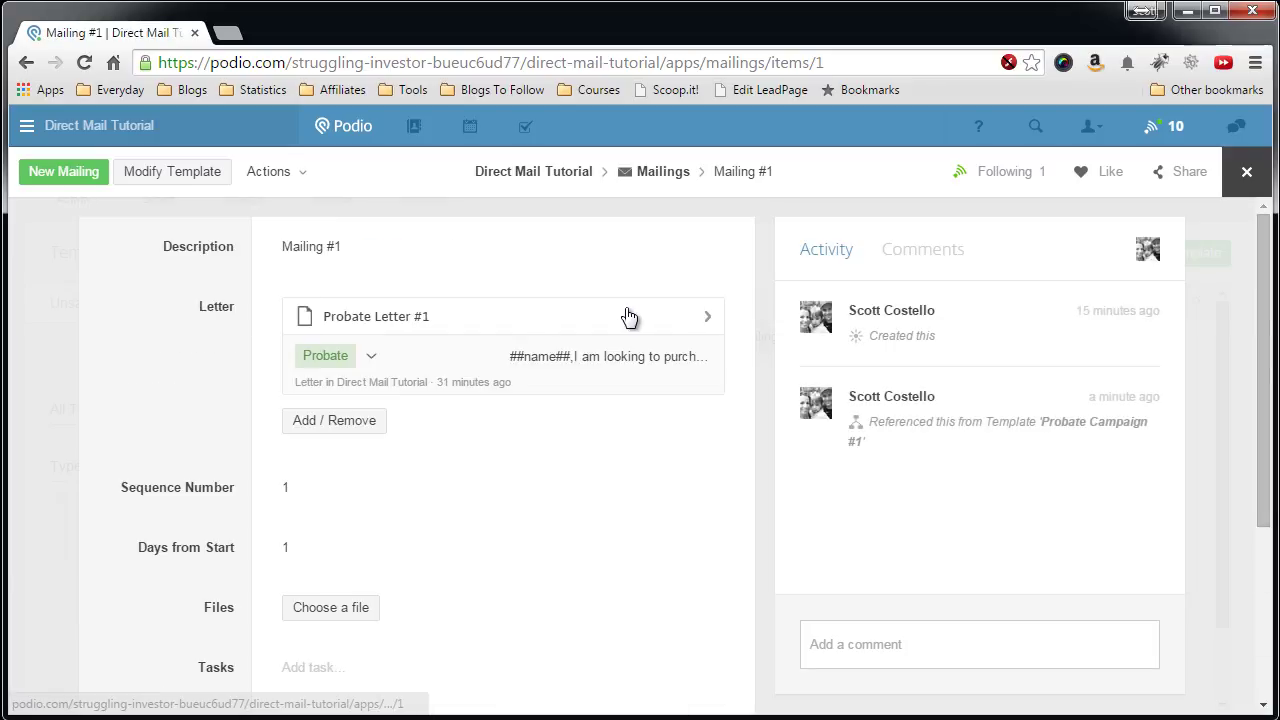
pyautogui.click(512, 316)
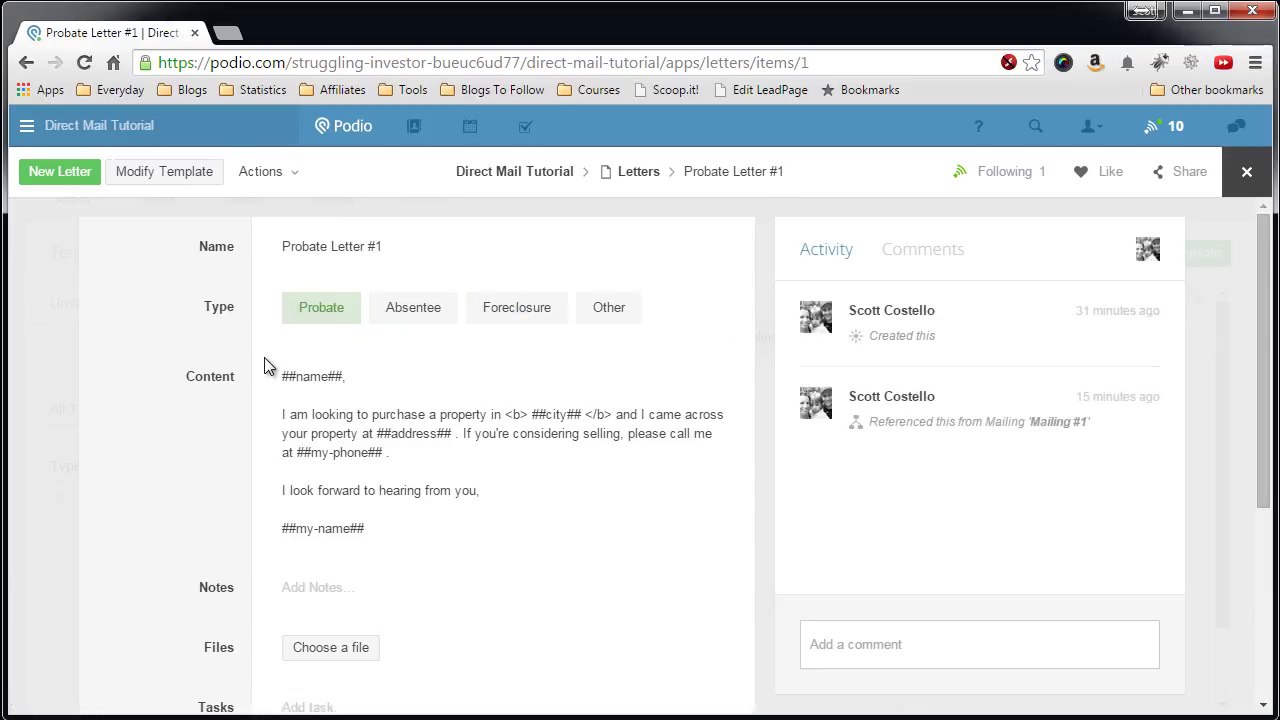
pyautogui.scroll(-3, 512, 358)
pyautogui.scroll(3, 512, 358)
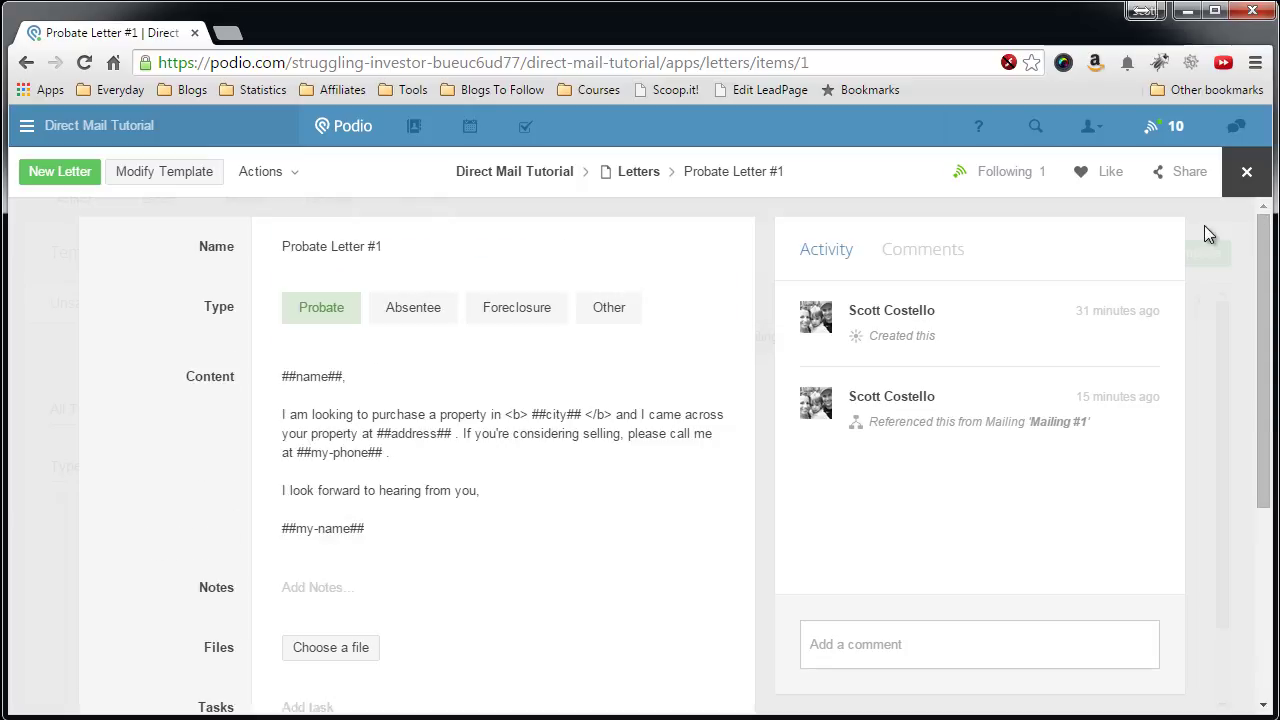
# - Close Probate Letter #1 to return to the Templates list showing Probate Campaign #1
pyautogui.click(1243, 176)
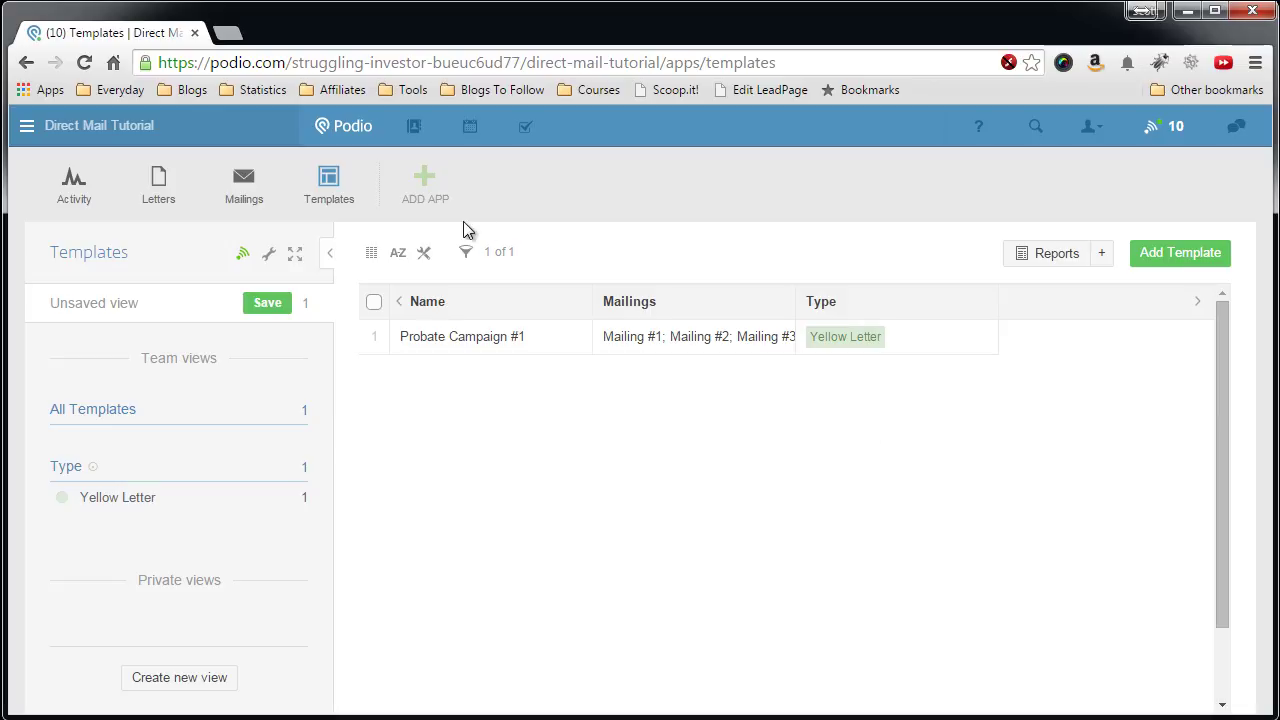